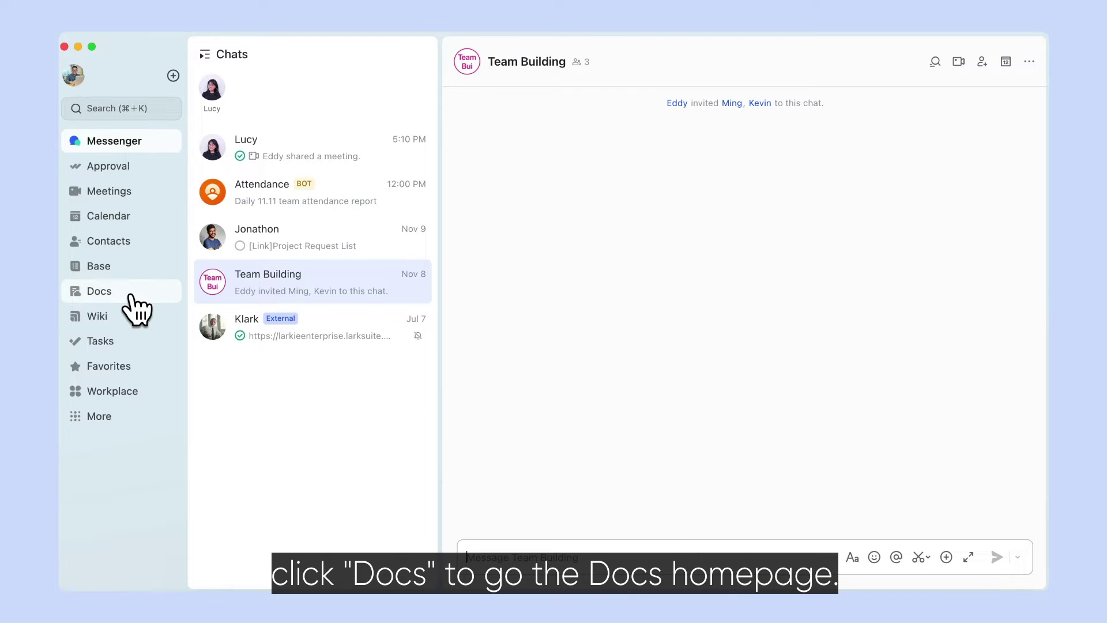
Browse the Project Management, Meetings and Team Collaboration templates, then create a blank Untitled document
left_click(132, 300)
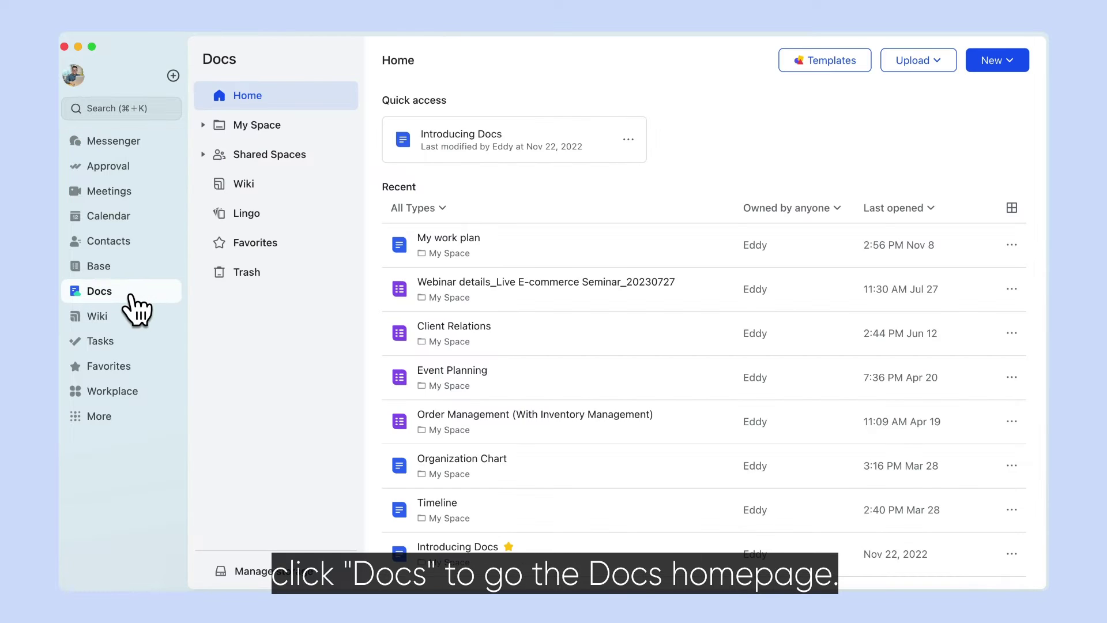
left_click(998, 60)
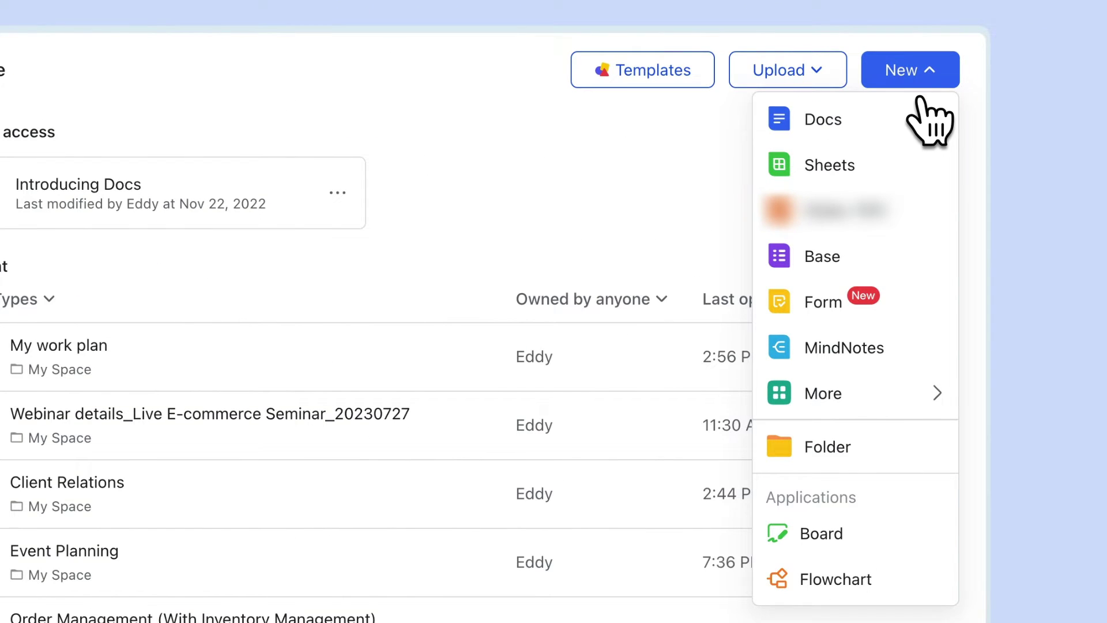
left_click(891, 134)
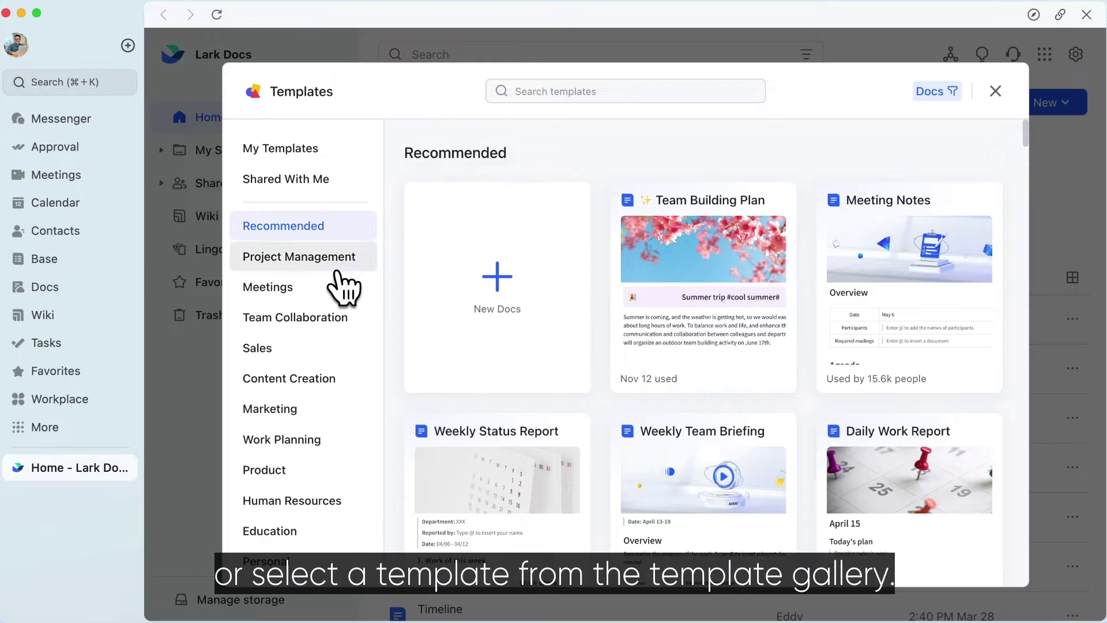
left_click(338, 267)
left_click(314, 288)
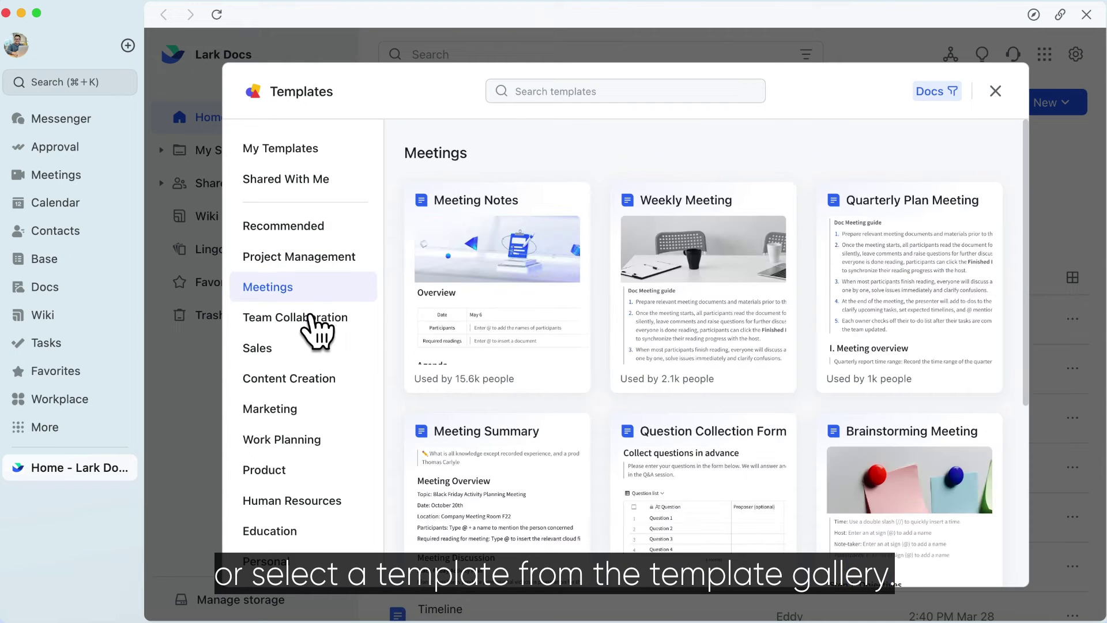
left_click(312, 318)
left_click(311, 233)
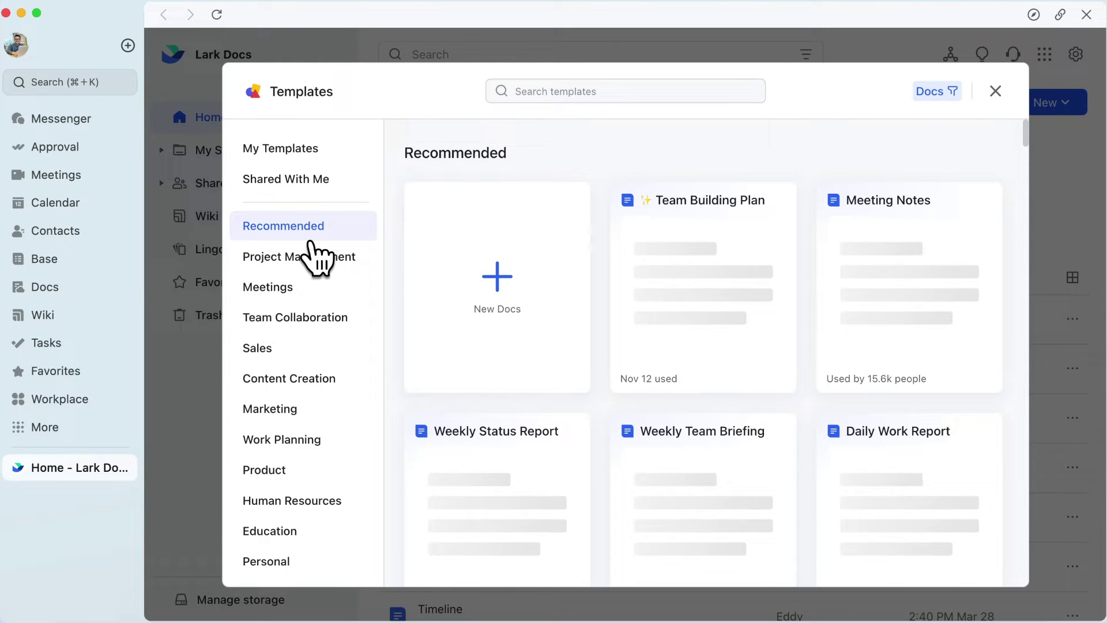
left_click(520, 291)
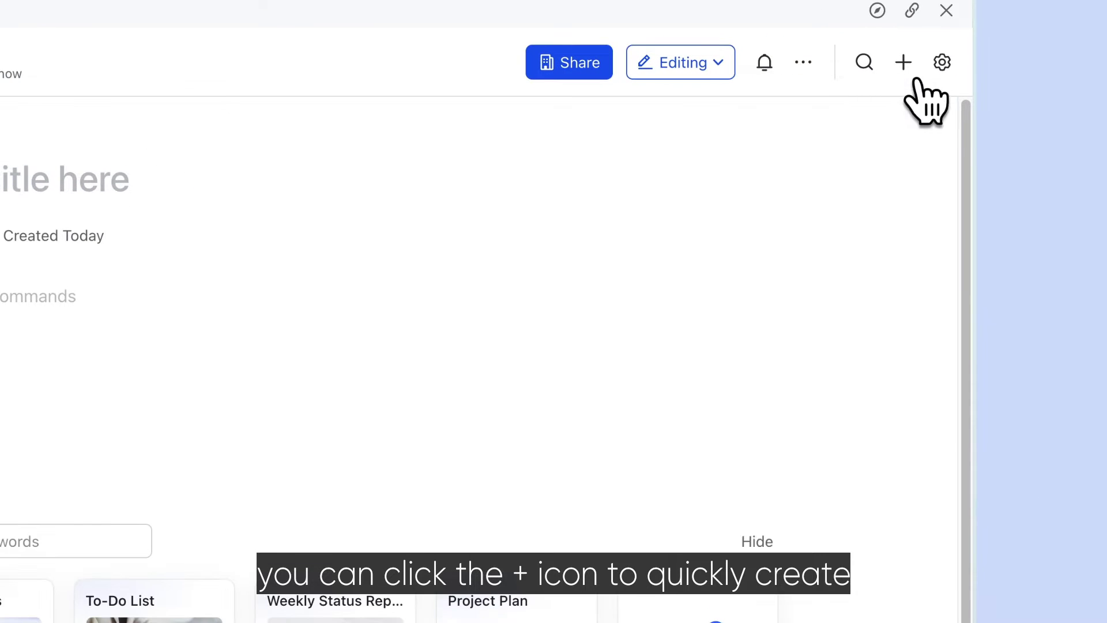
Check the new-item options and open the Team Building Plan document in the browser view
left_click(907, 67)
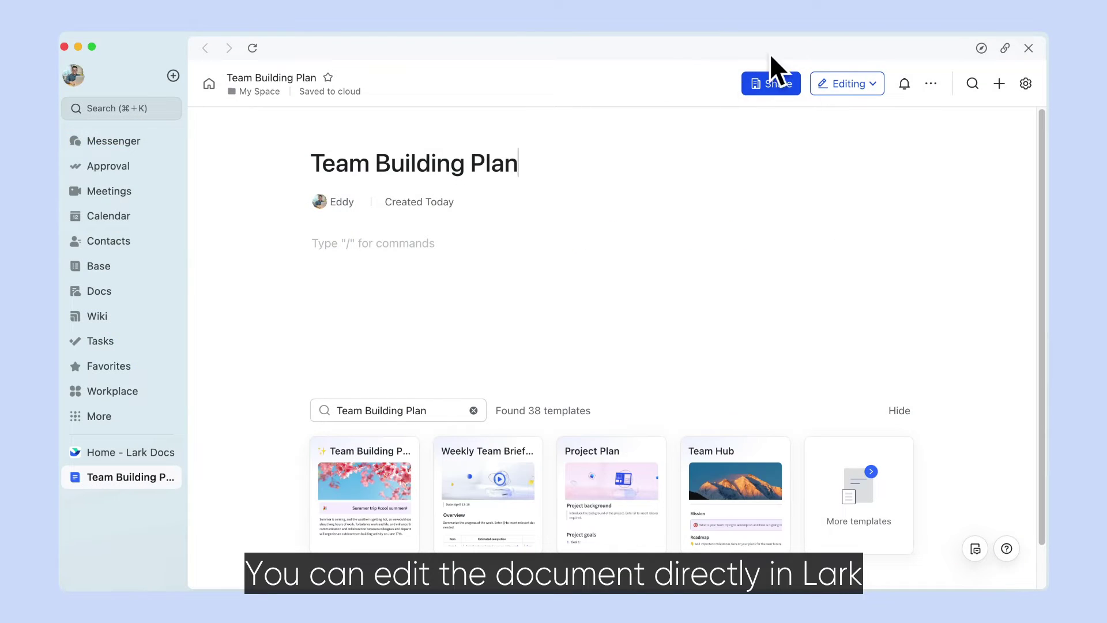
left_click(1005, 48)
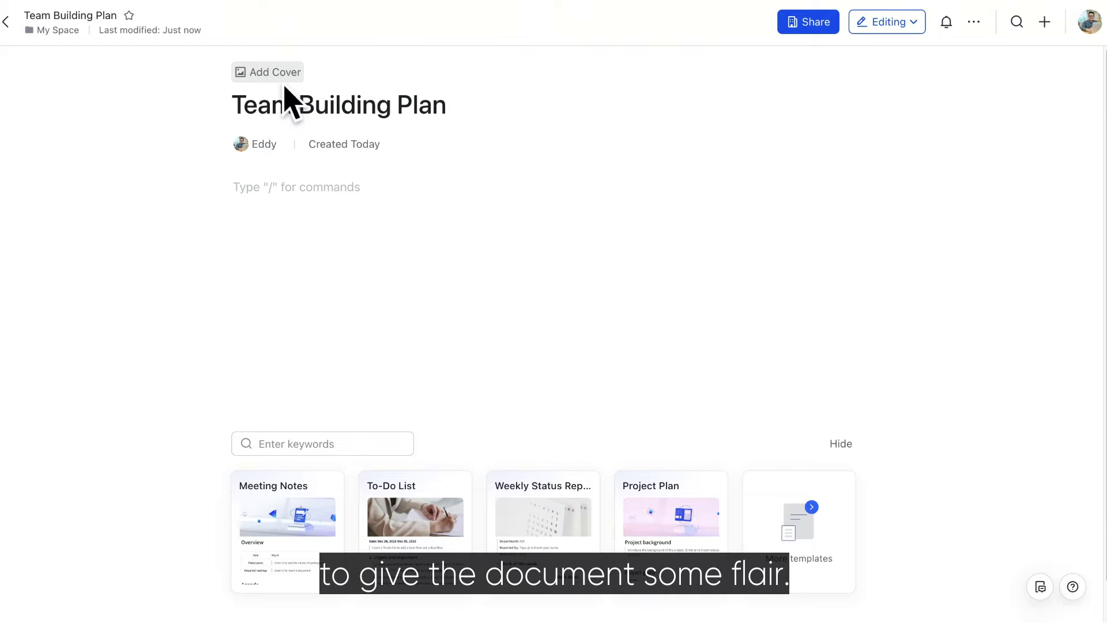
Add a cherry-blossom cover, browse the cover gallery, and reach the Upload an Image option
left_click(286, 80)
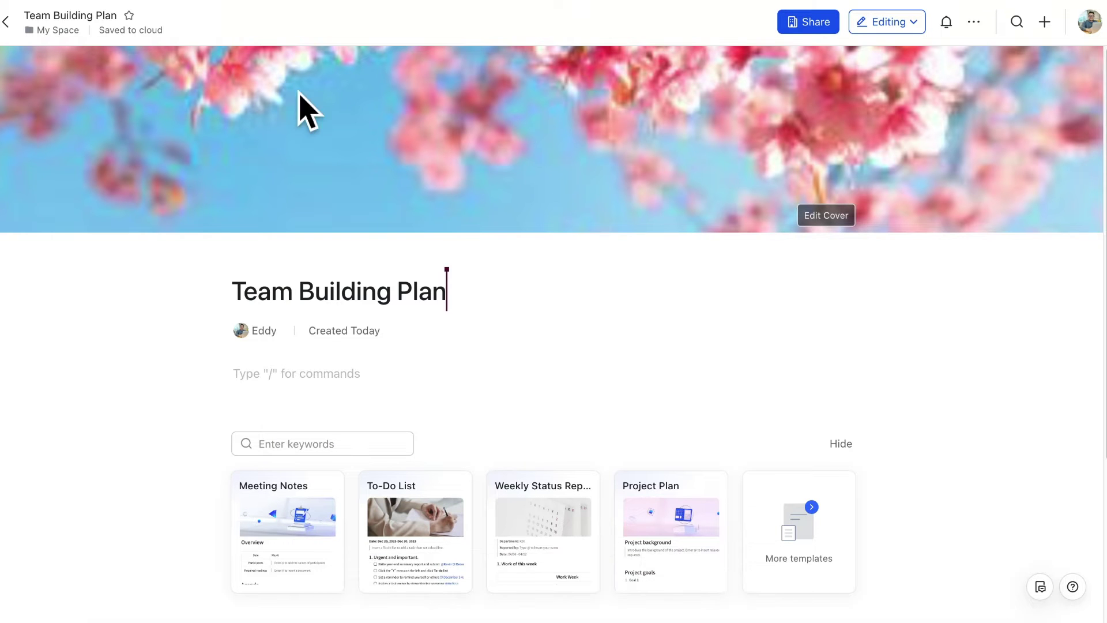
left_click(843, 222)
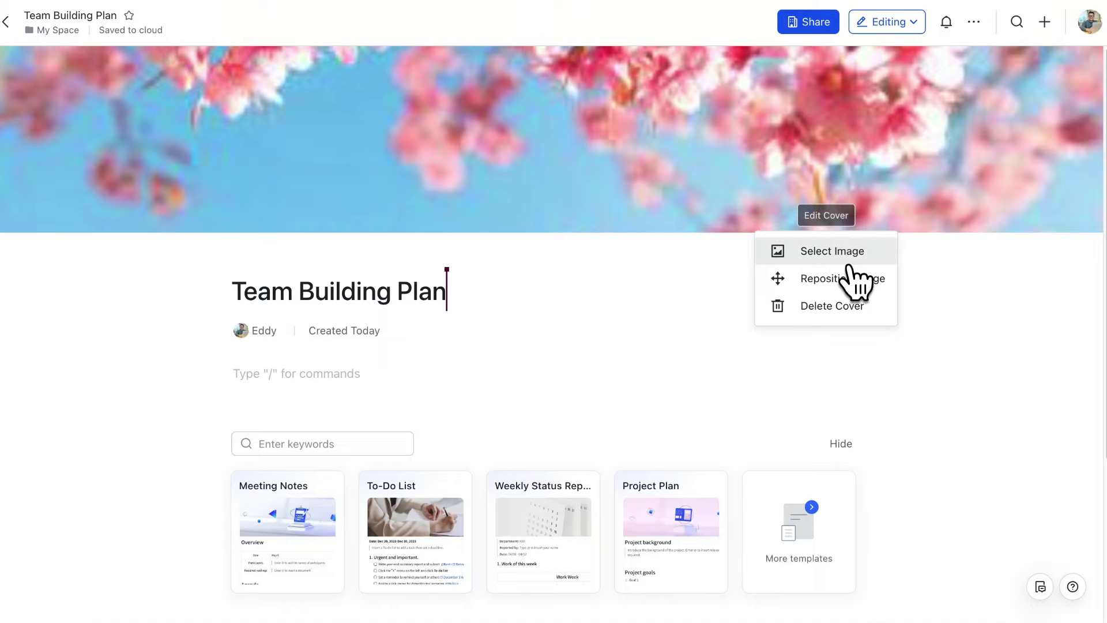
left_click(844, 251)
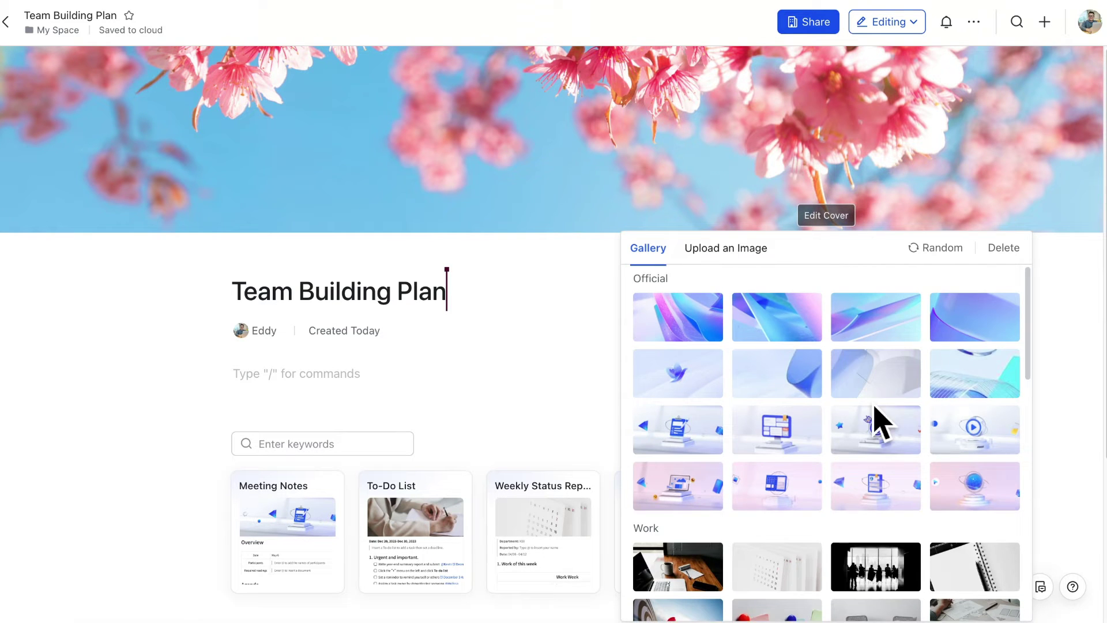
scroll(879, 415, "down", 3)
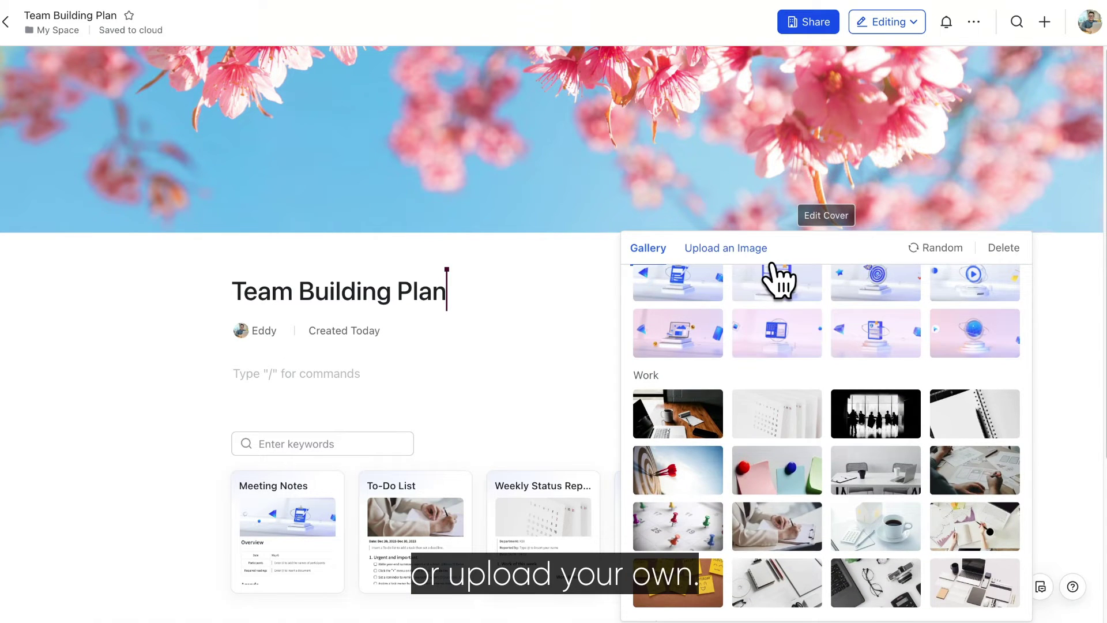
left_click(764, 253)
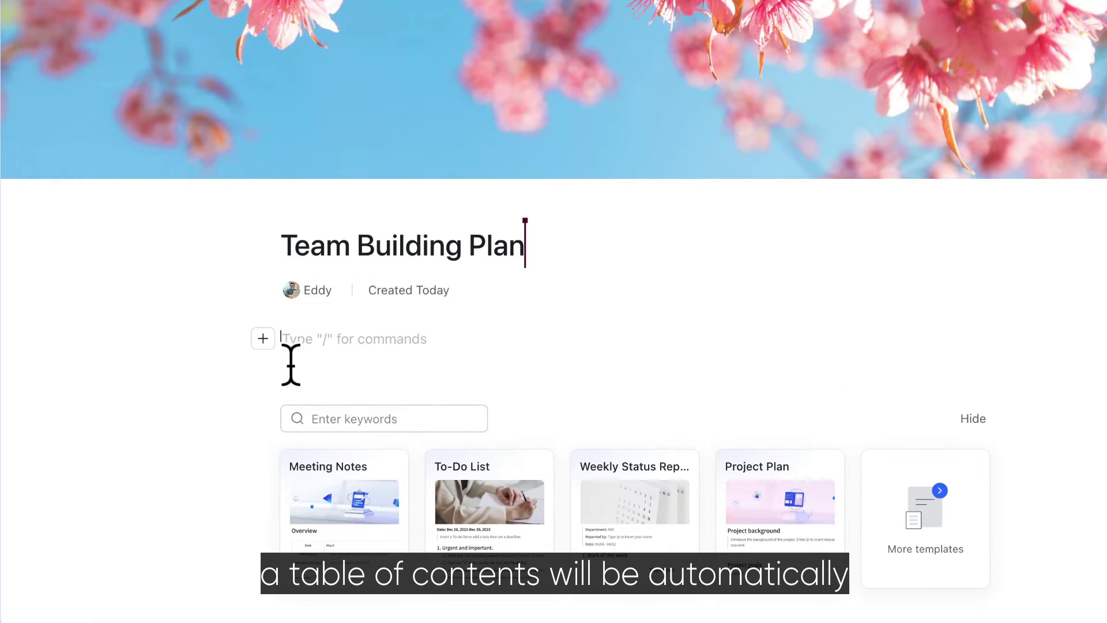
Add the H1 heading 'Plan A: Island Trip' and jump between entries in the outline
left_click(264, 339)
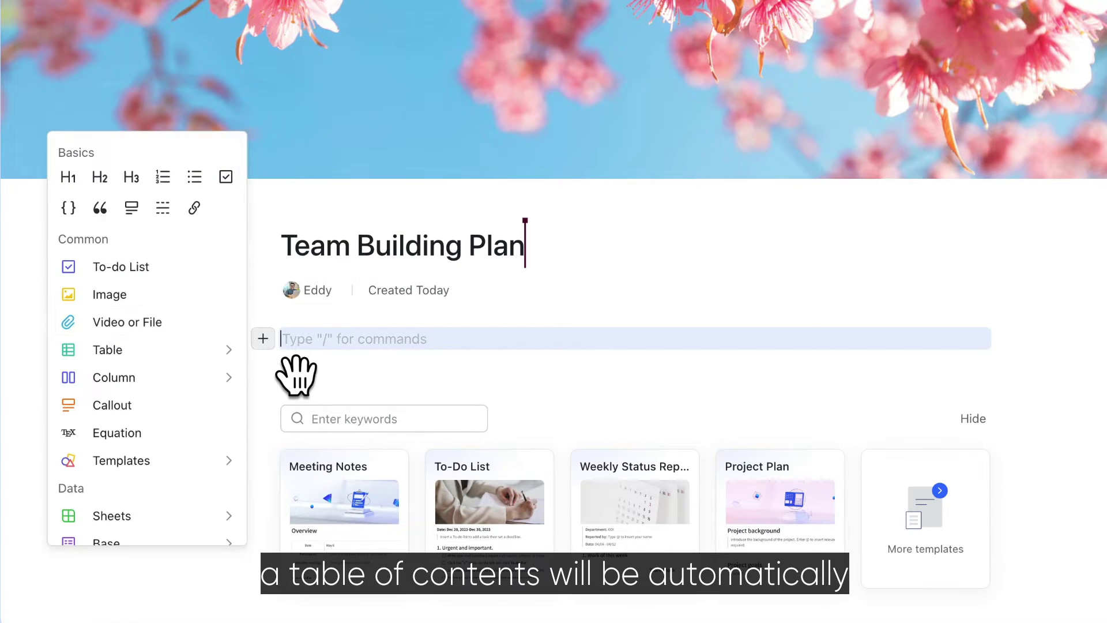
left_click(68, 176)
type("Plan A: Island Trip")
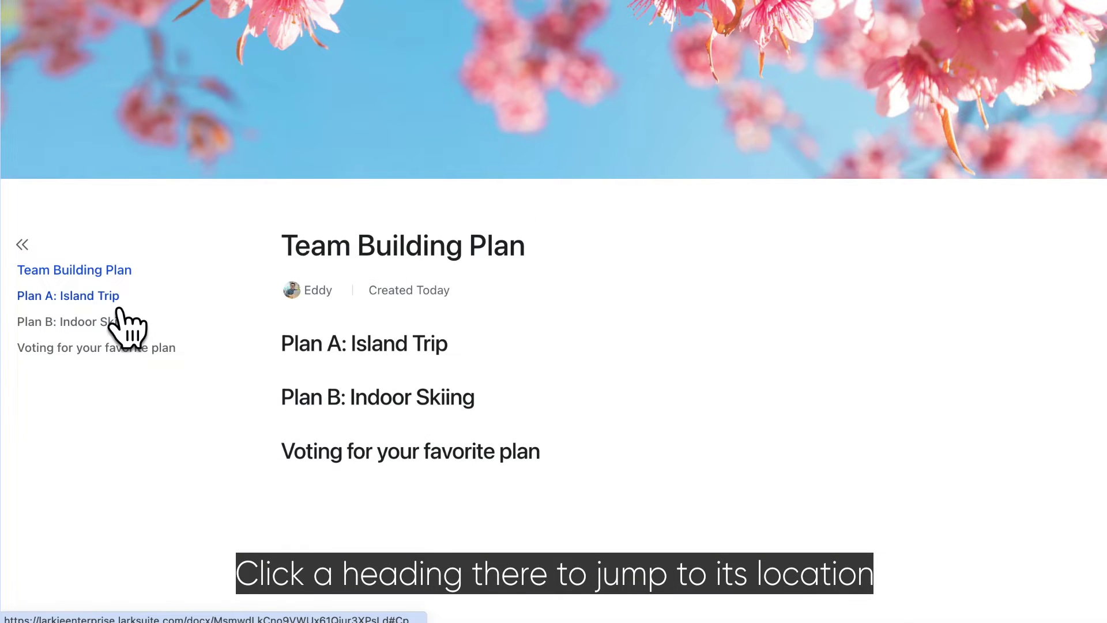
left_click(119, 306)
left_click(122, 115)
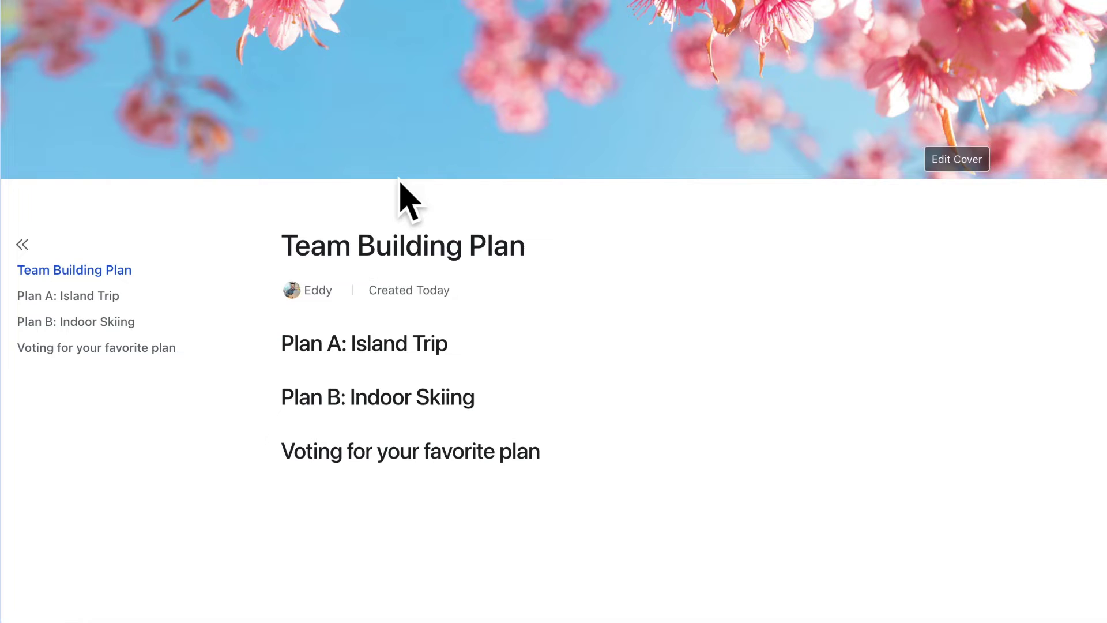
Start a blank line under the Plan A heading and bring up the block-insert list
left_click(492, 368)
key("Return")
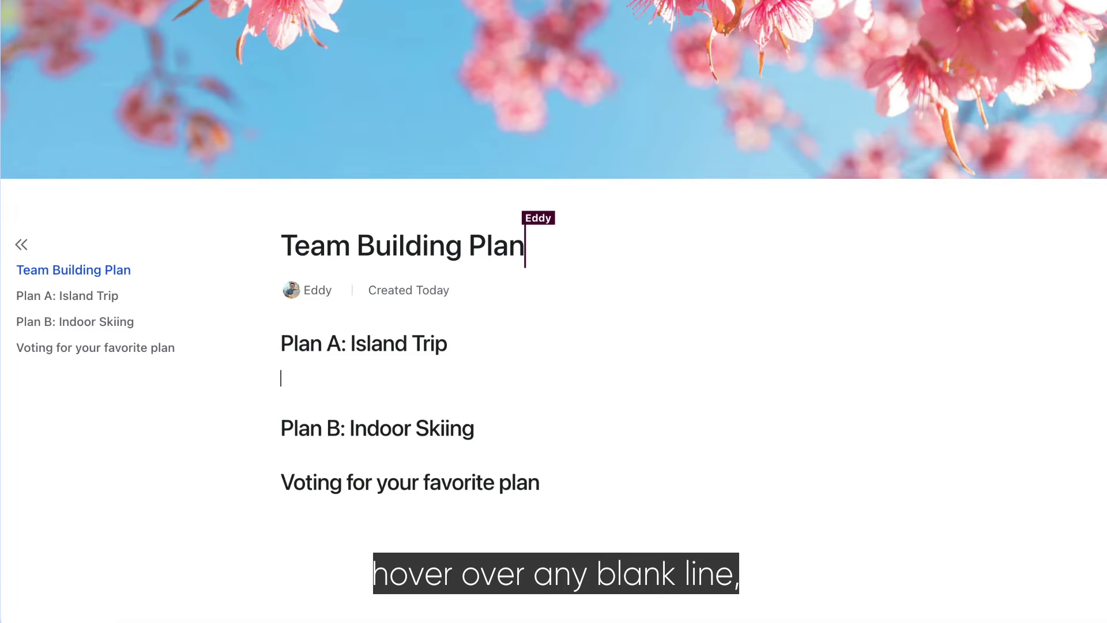
mouse_move(332, 391)
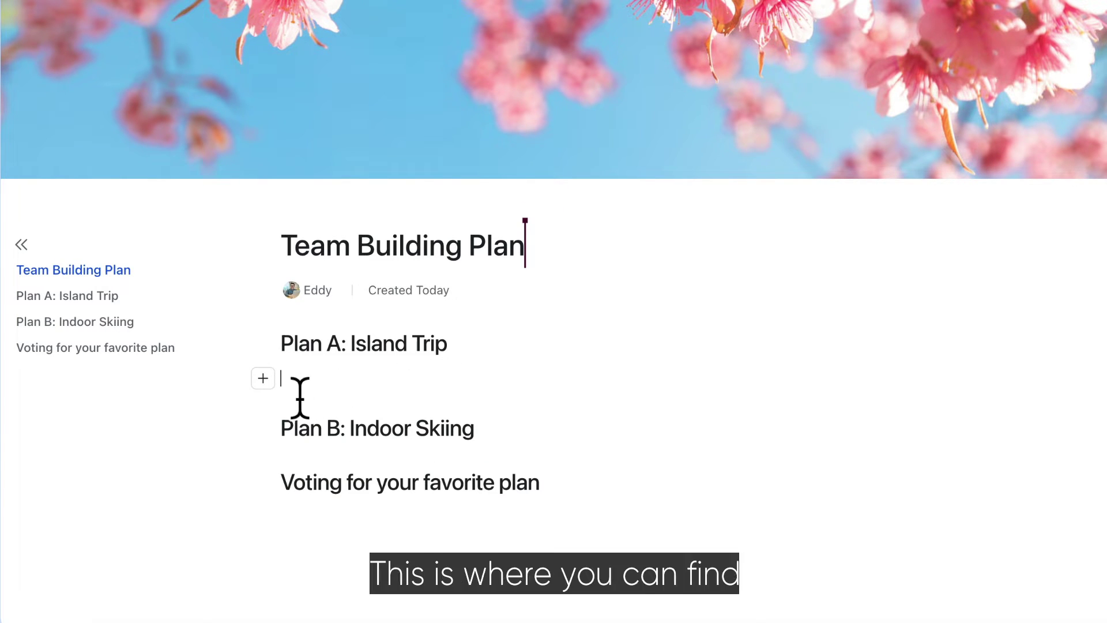
left_click(264, 380)
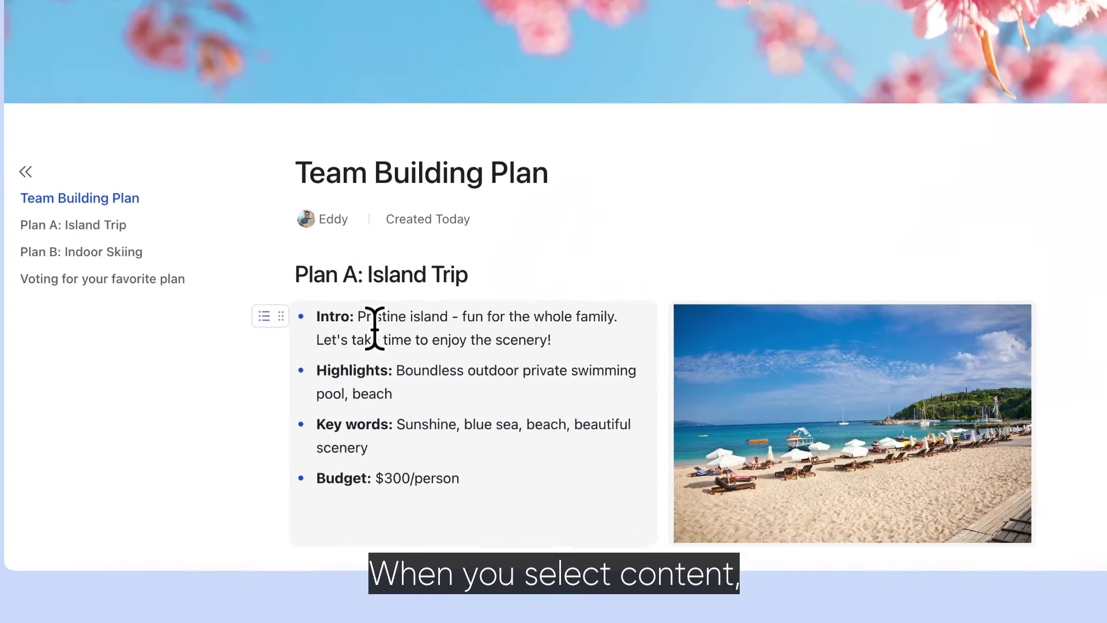
Make 'Pristine island' bold and link it to another document's URL
left_click_drag(372, 318, 462, 321)
left_click(269, 271)
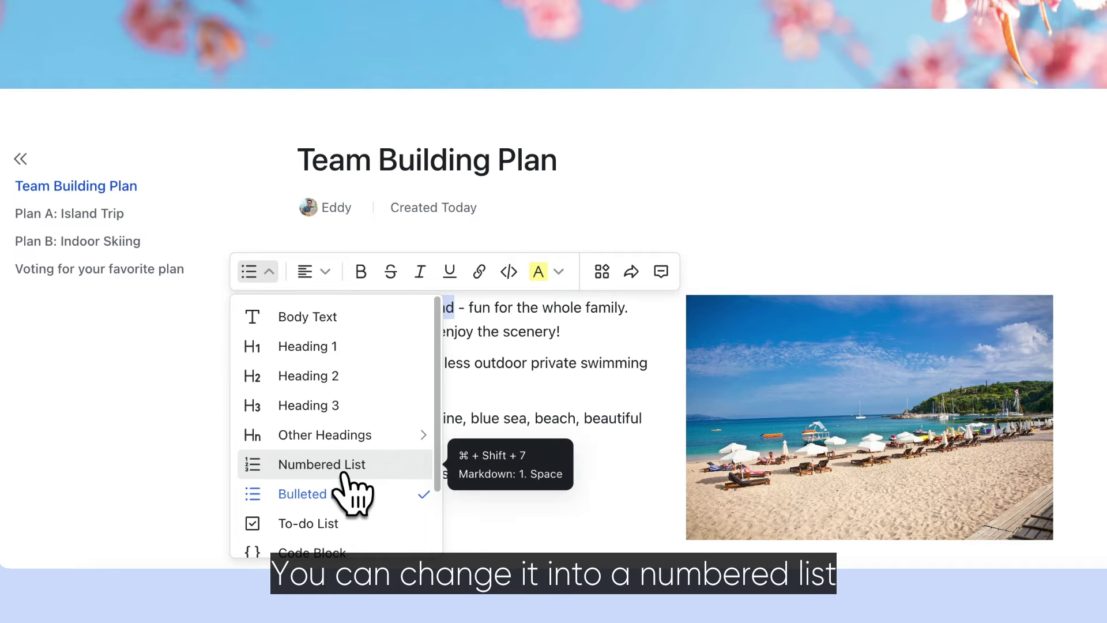
left_click(355, 501)
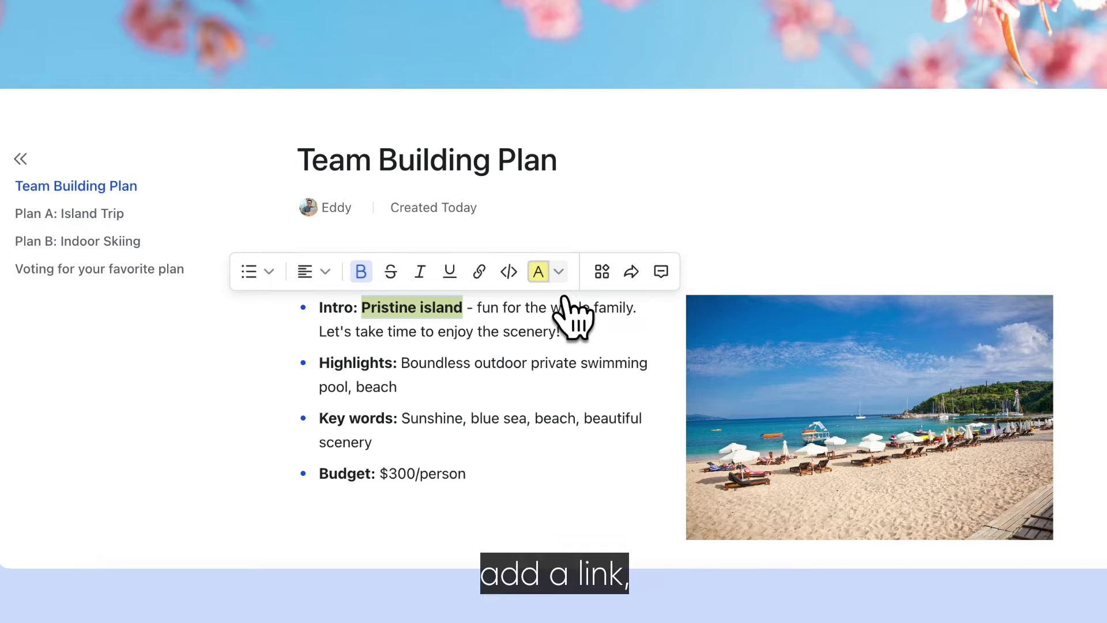
left_click(479, 271)
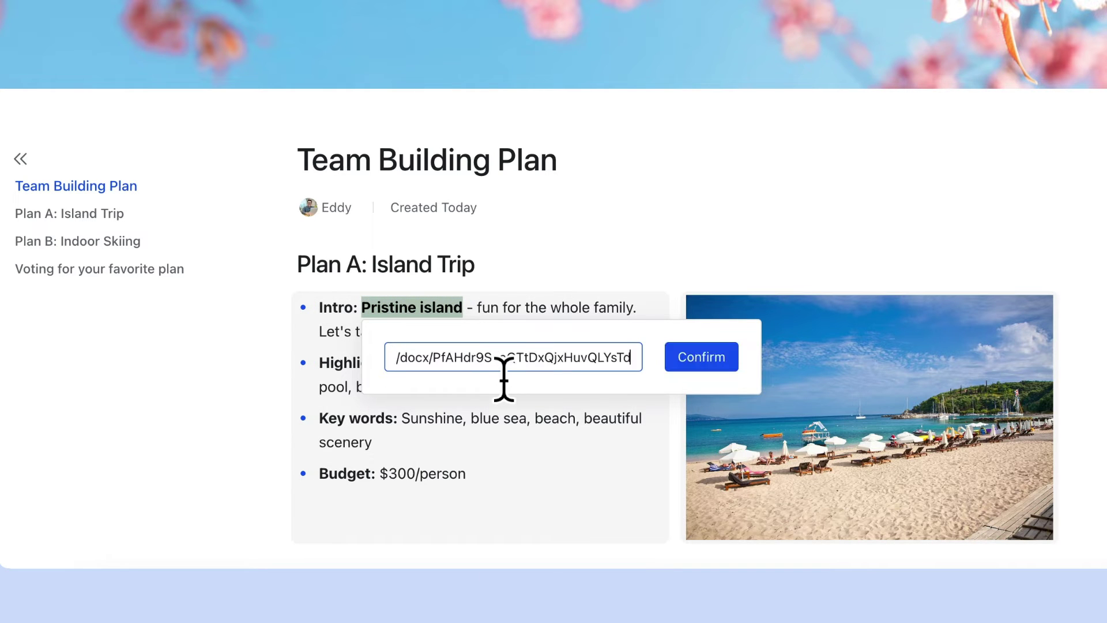
left_click(699, 368)
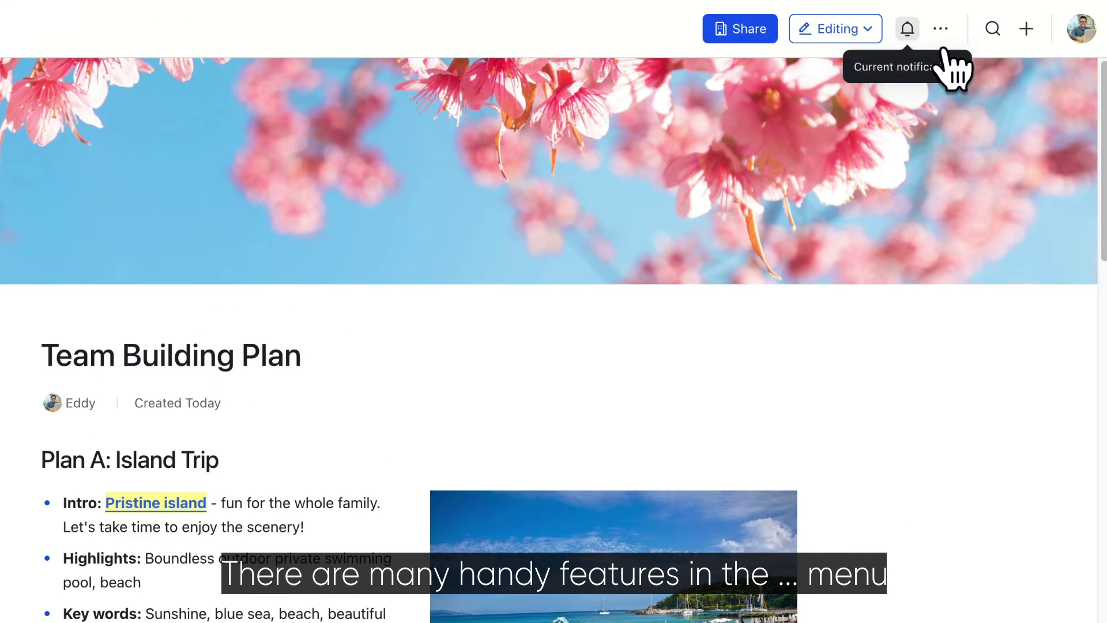
left_click(941, 30)
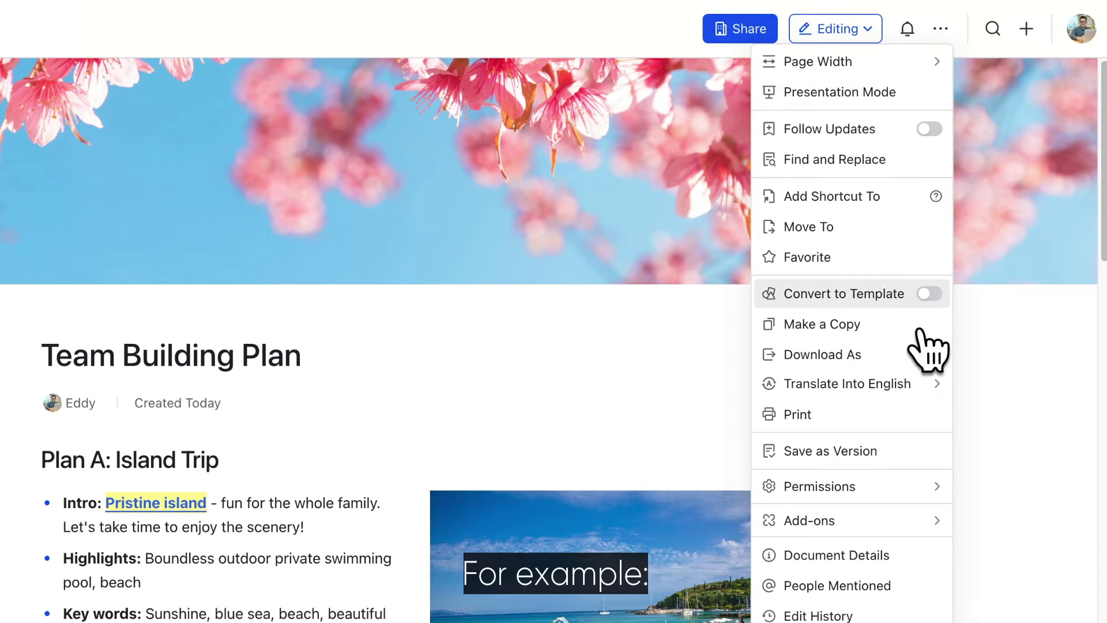
mouse_move(955, 397)
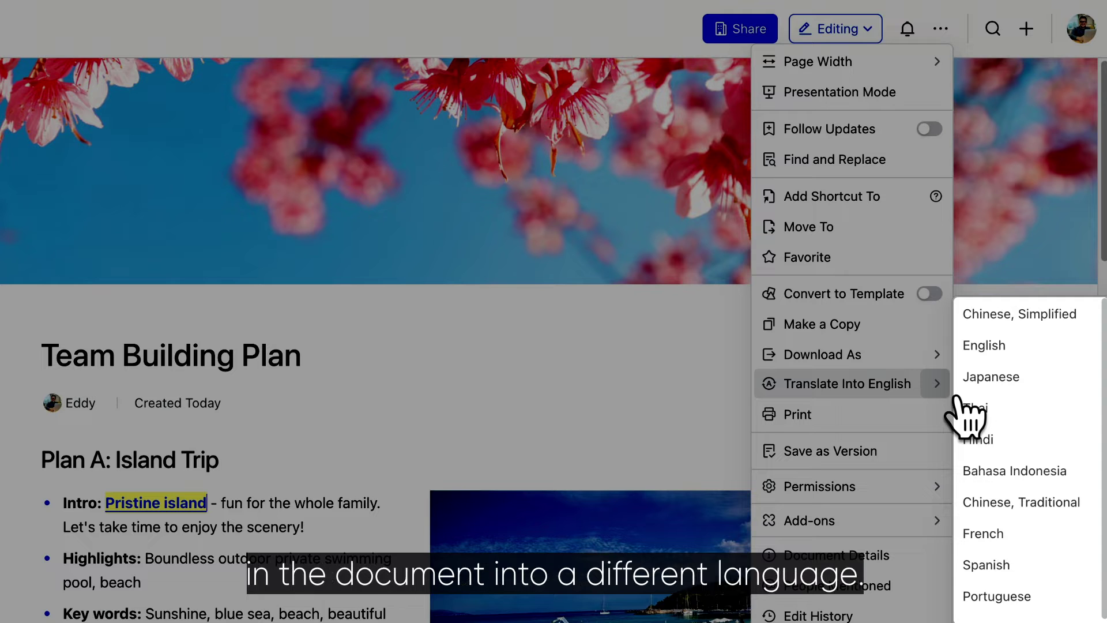
left_click(1015, 536)
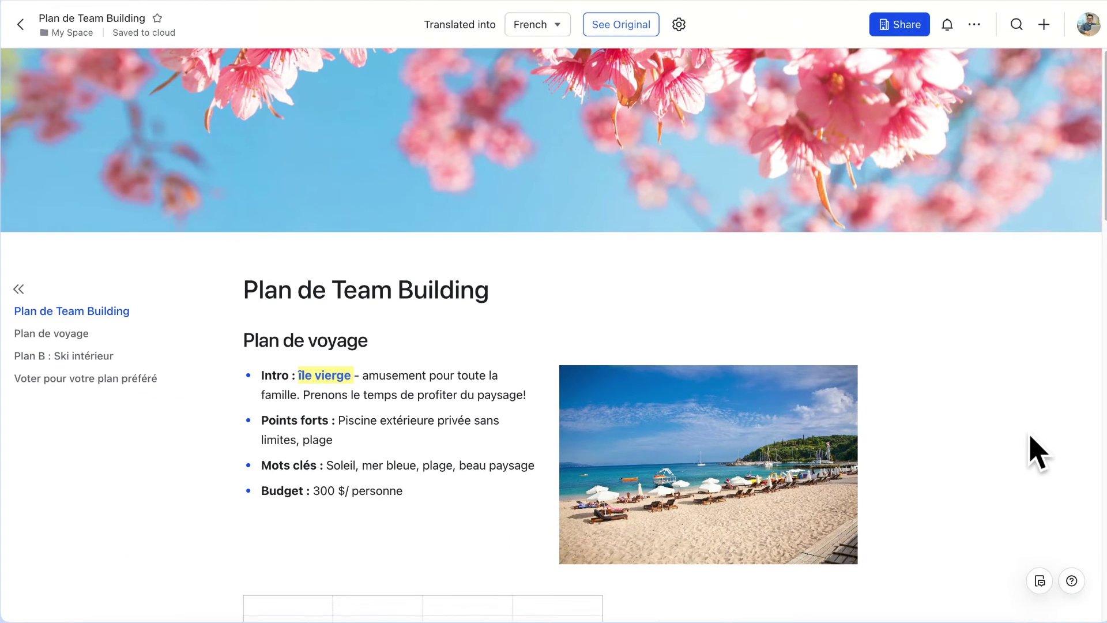
left_click(653, 52)
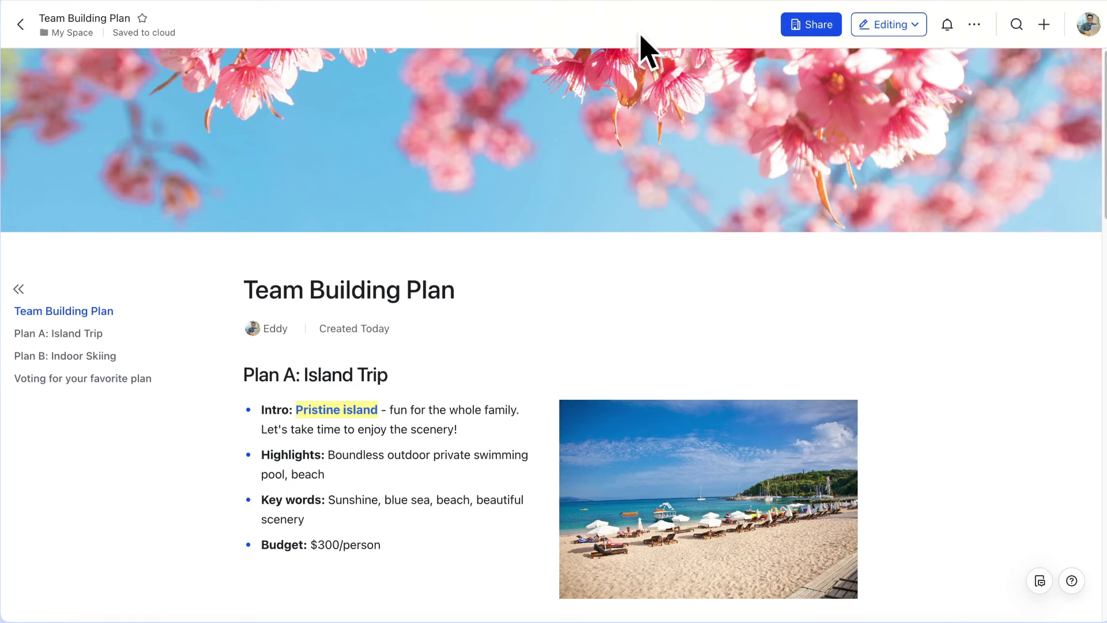
left_click(975, 24)
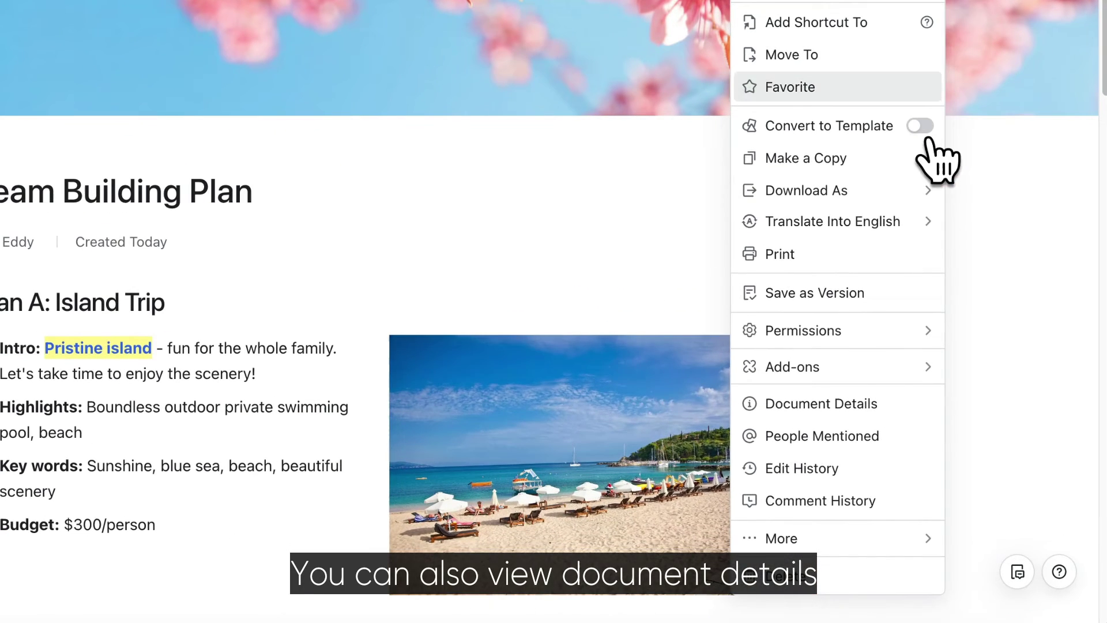
Review the document details, then restore the 4:11 PM Nov 14 version from Edit History
left_click(870, 417)
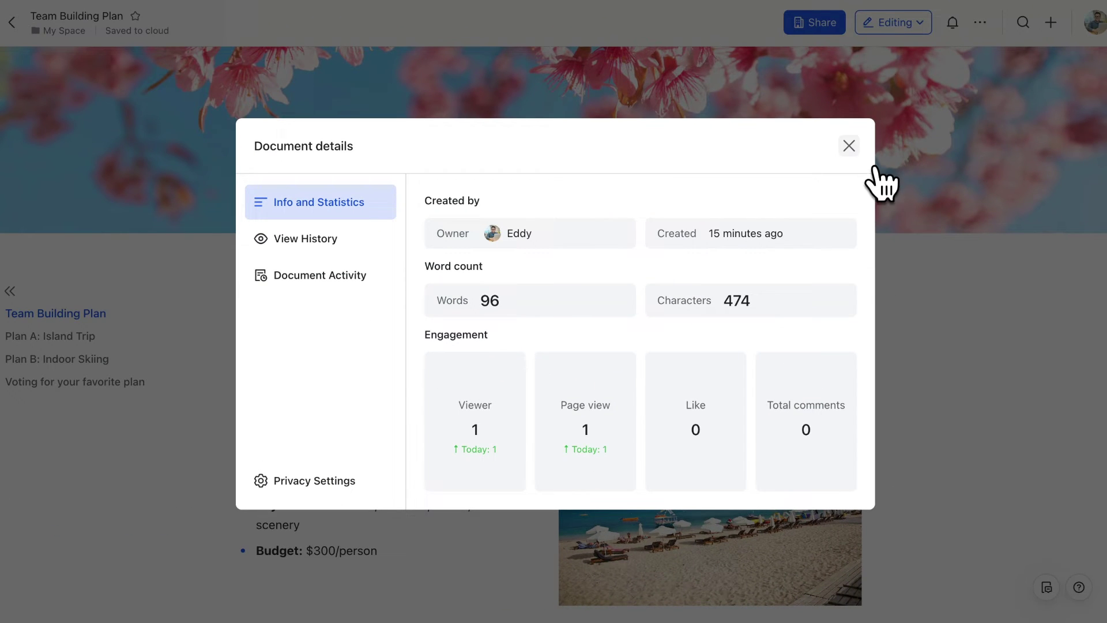
left_click(850, 146)
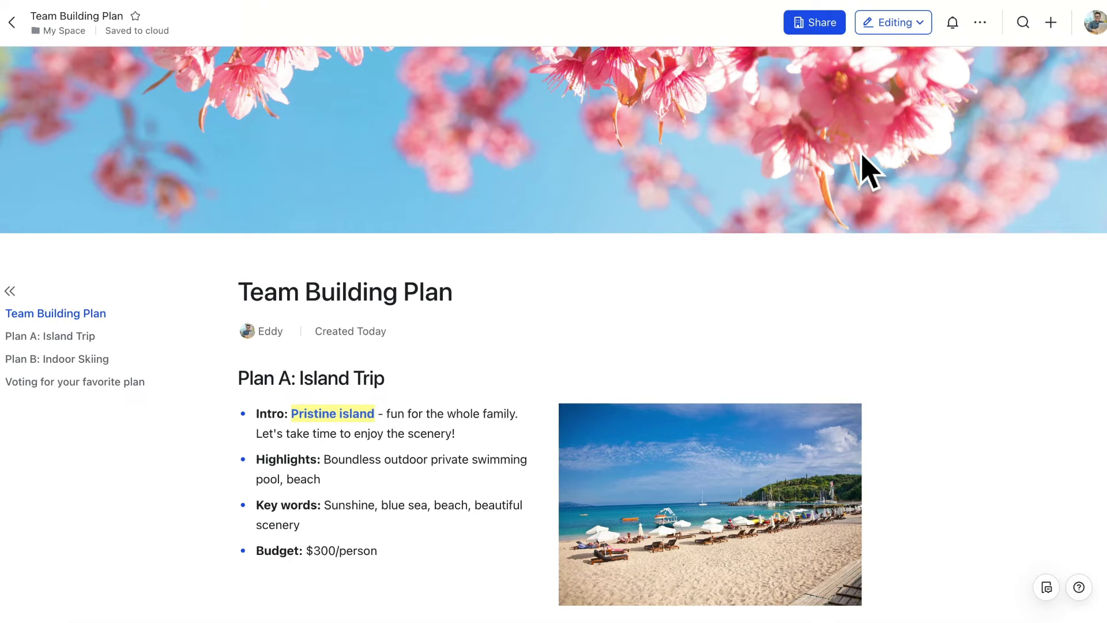
left_click(980, 23)
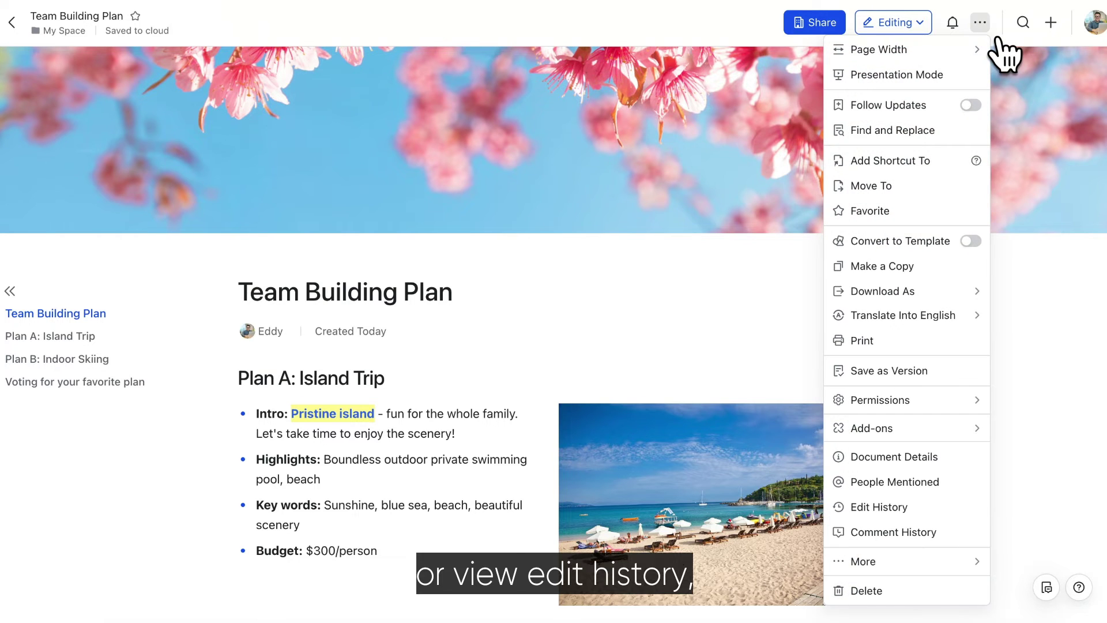
left_click(901, 508)
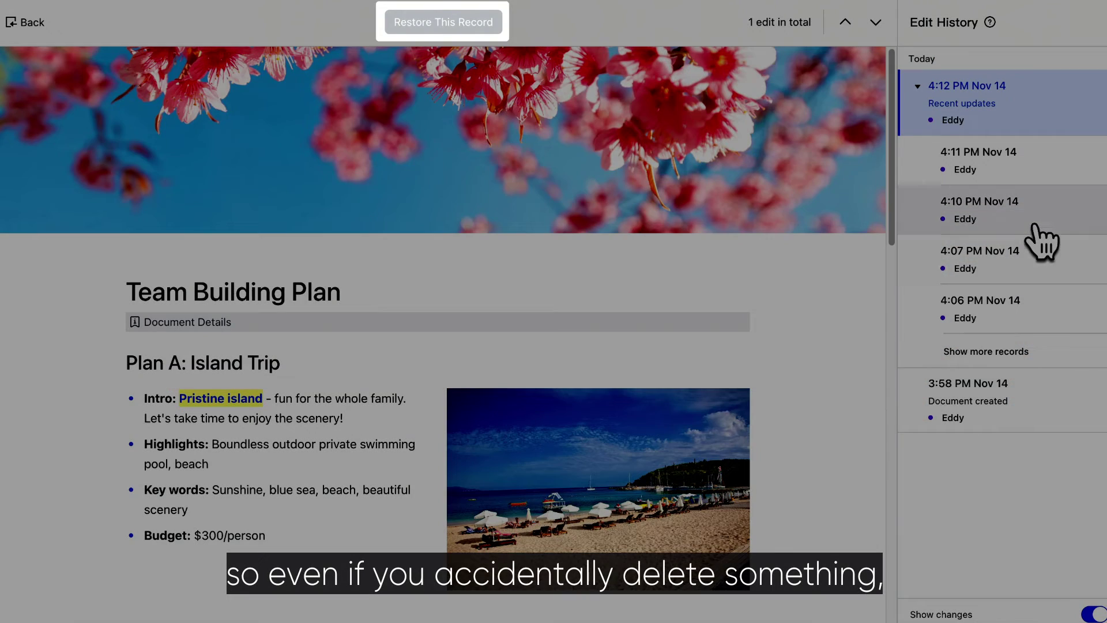
left_click(1045, 229)
left_click(1053, 176)
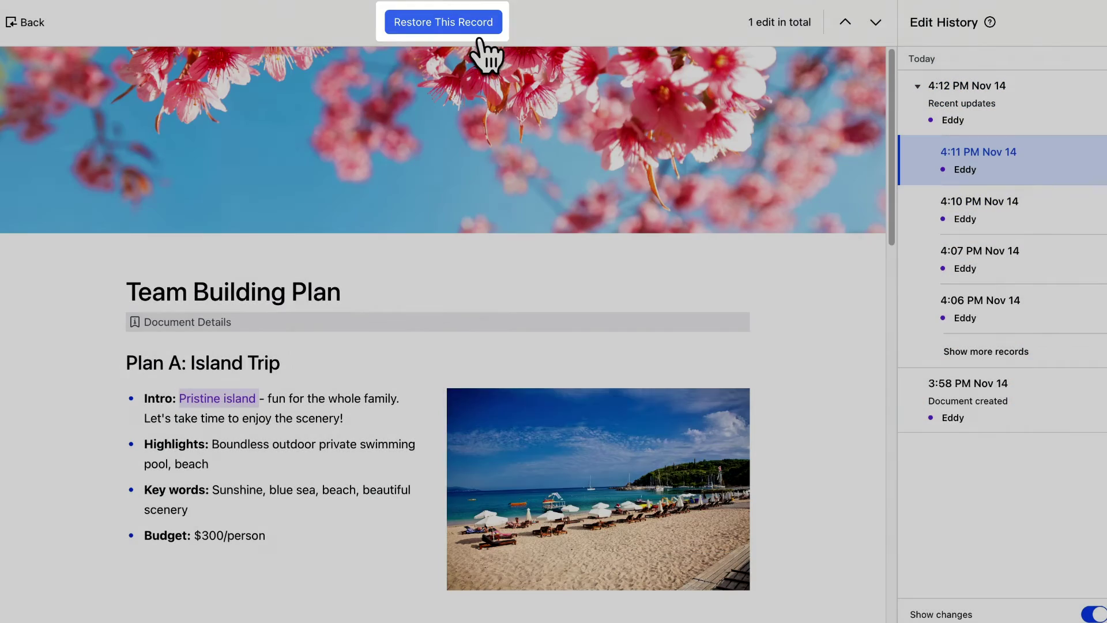
left_click(468, 28)
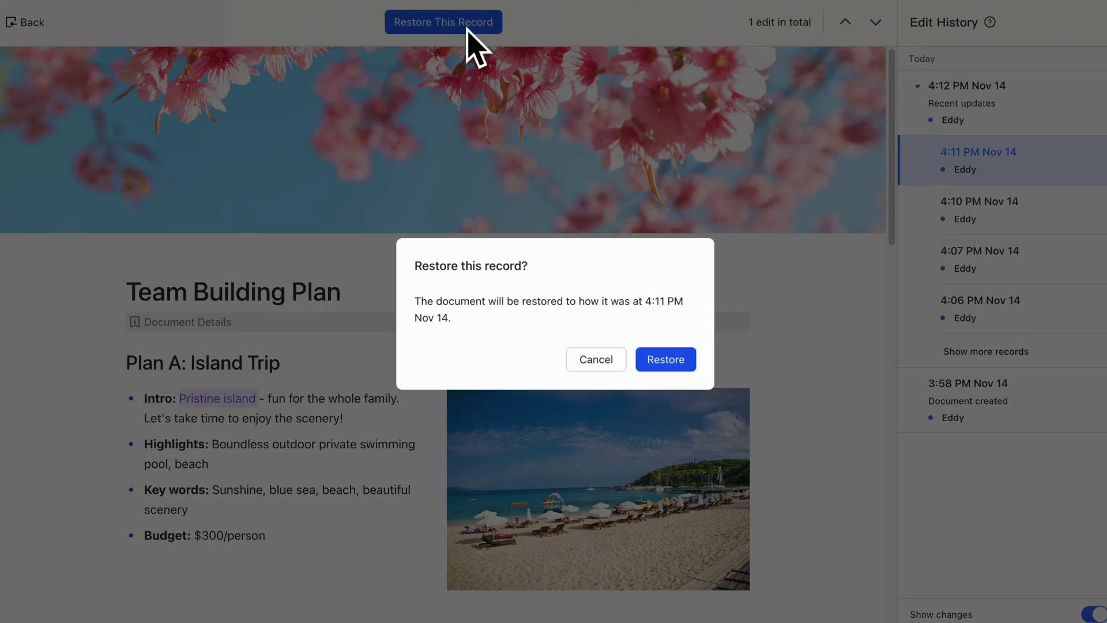
left_click(676, 366)
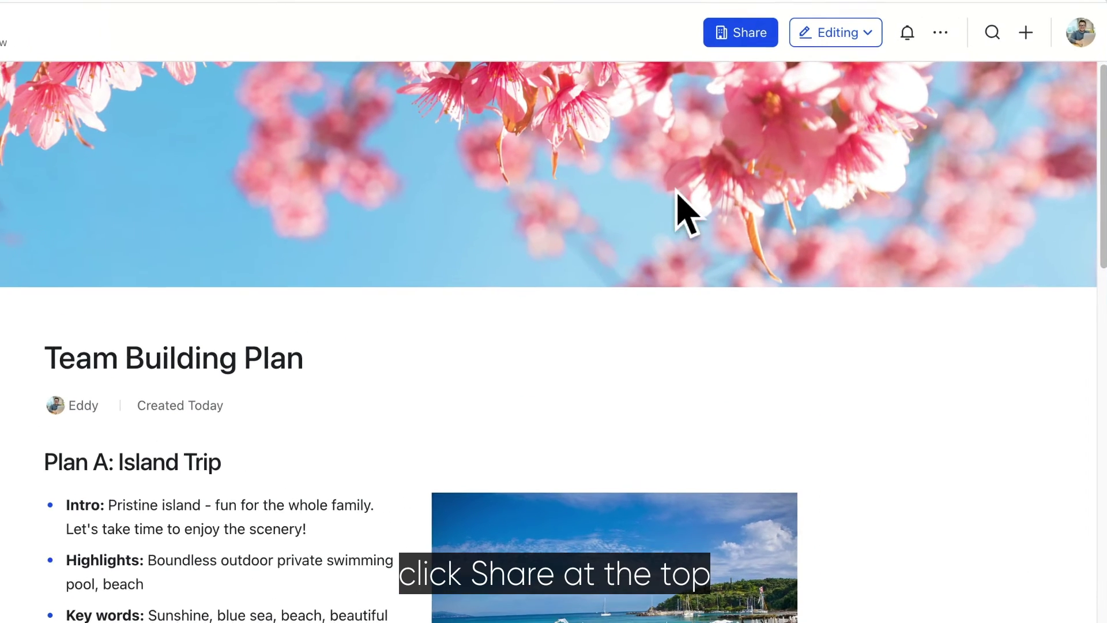
Invite the colleague as a collaborator with Can edit permission
left_click(790, 63)
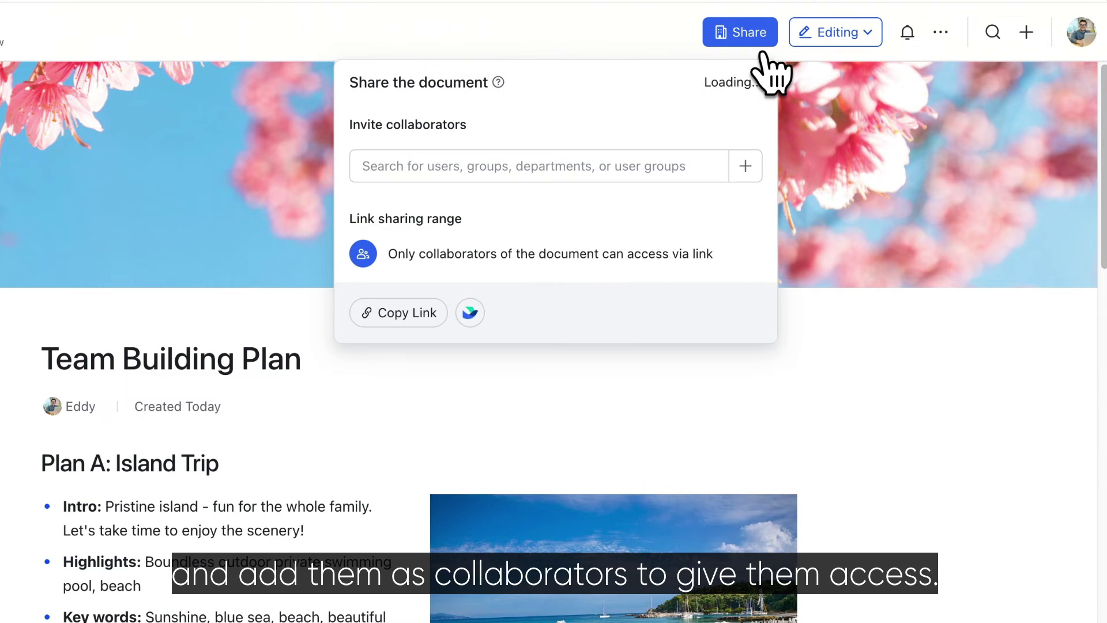
left_click(596, 168)
type("Lucy")
left_click(594, 190)
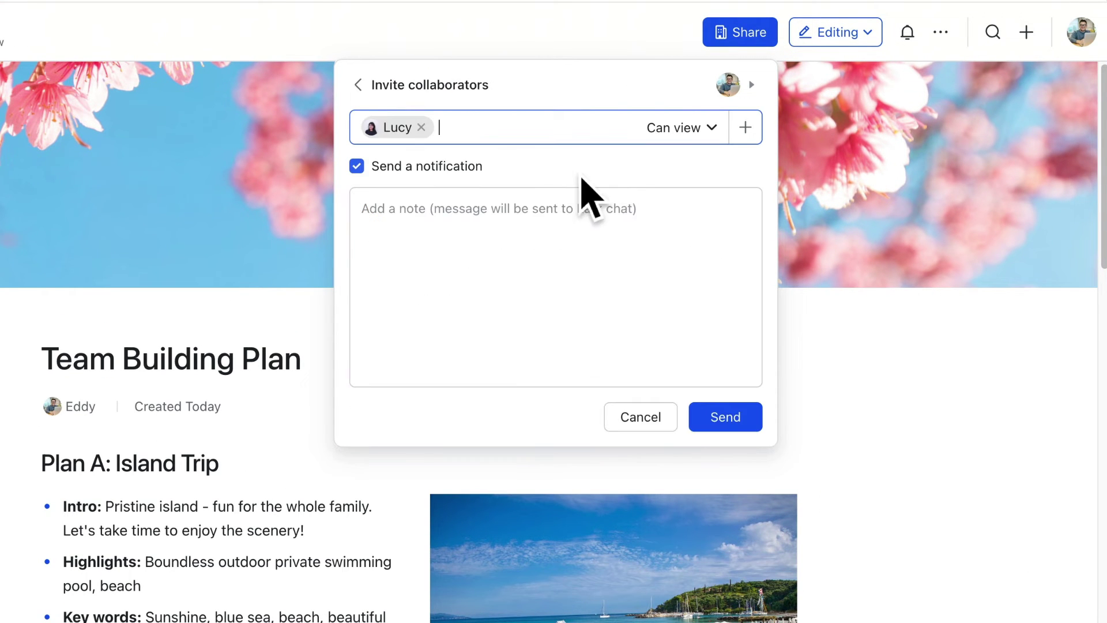
left_click(715, 135)
left_click(641, 243)
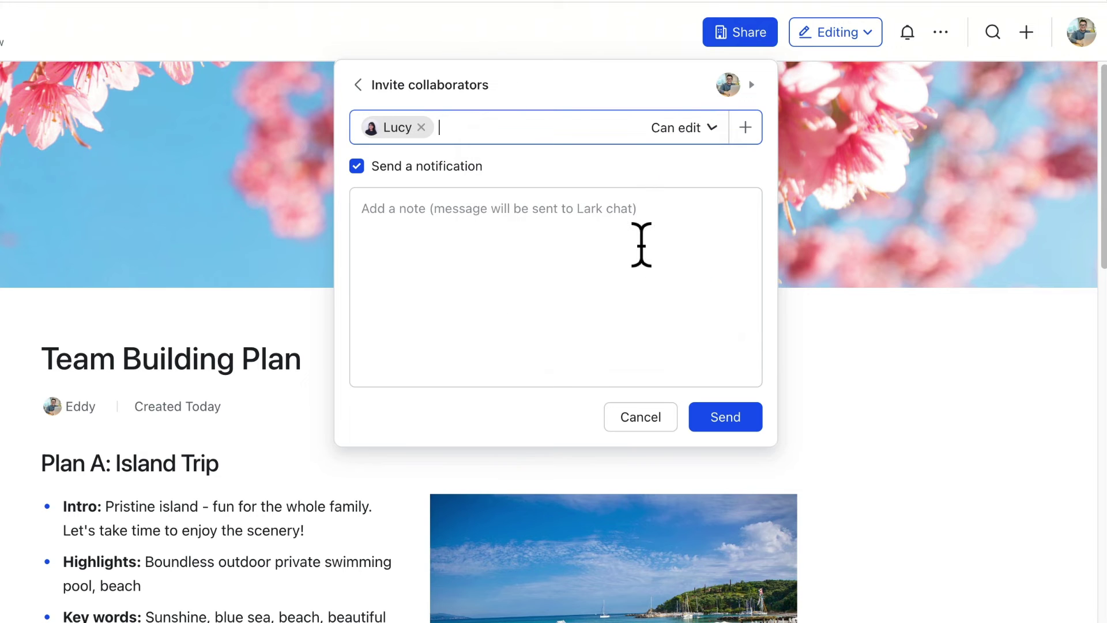
left_click(742, 429)
Send the document link to the Team Building group via Invite by link
left_click(750, 34)
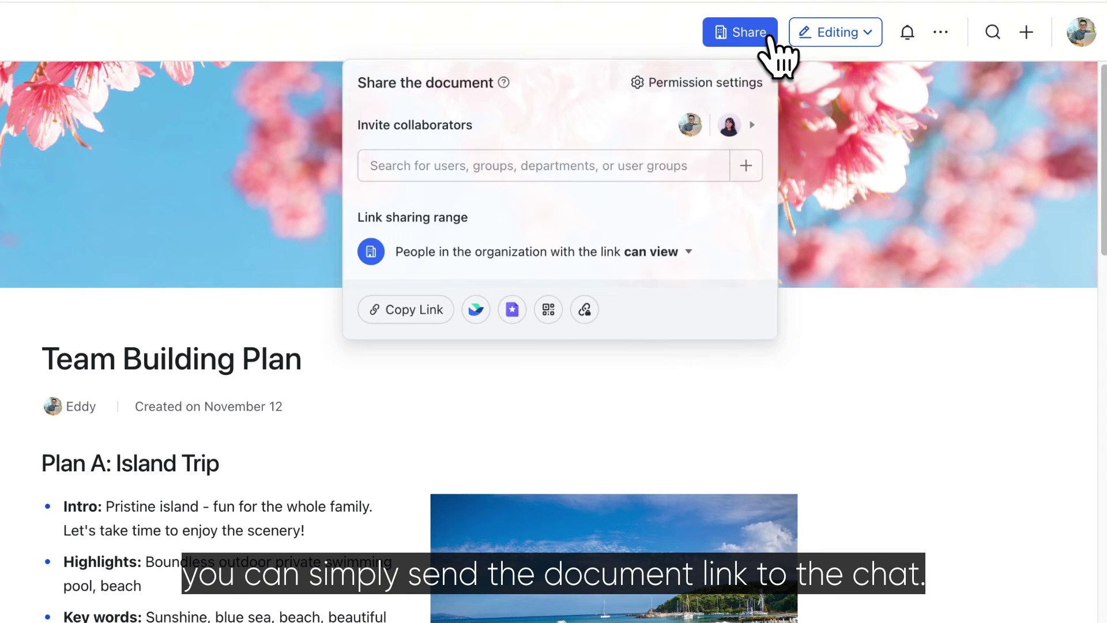
left_click(484, 315)
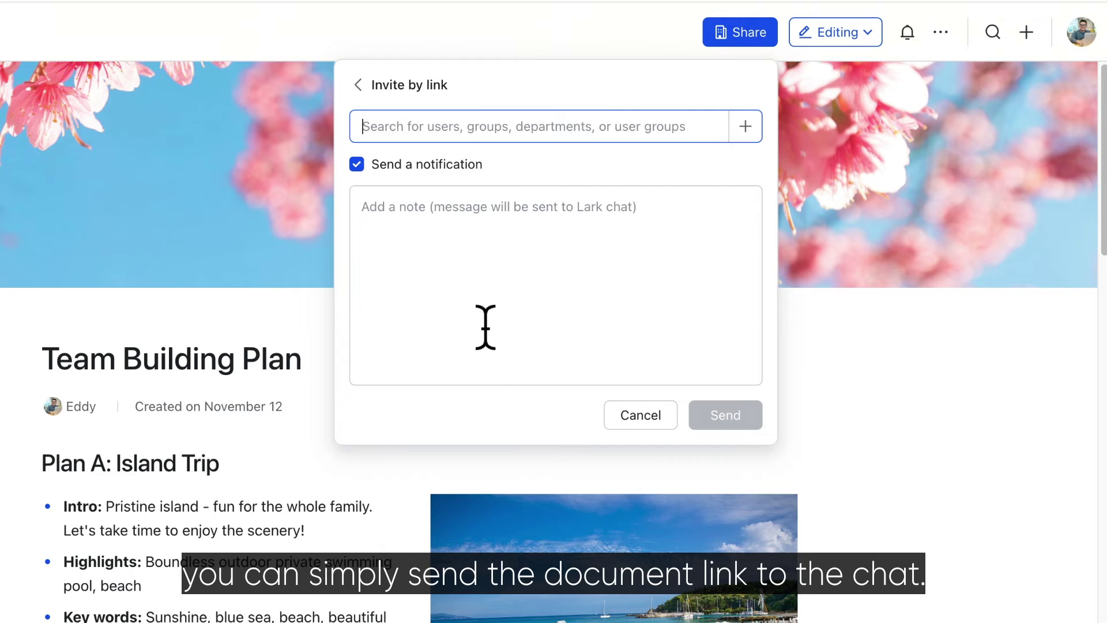
type("team")
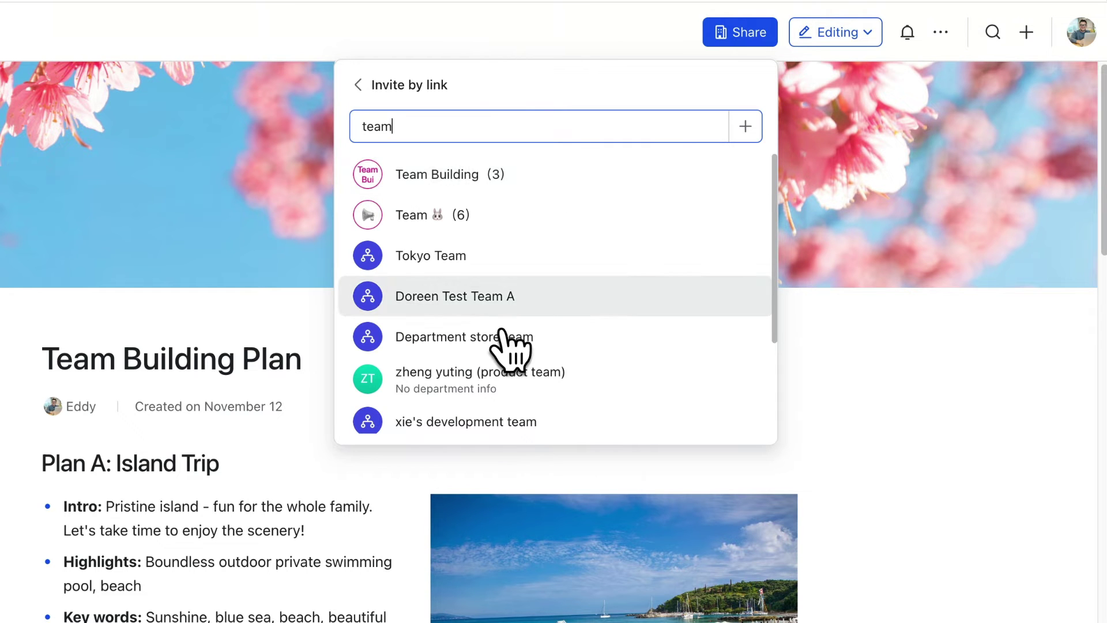
left_click(547, 185)
left_click(715, 415)
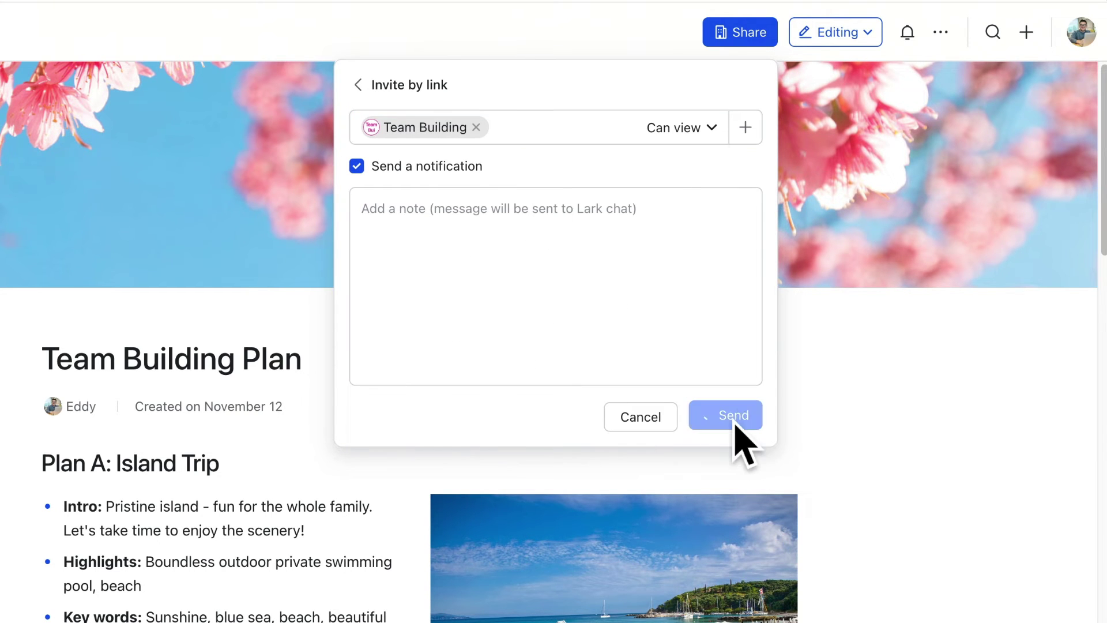
scroll(396, 539, "down", 5)
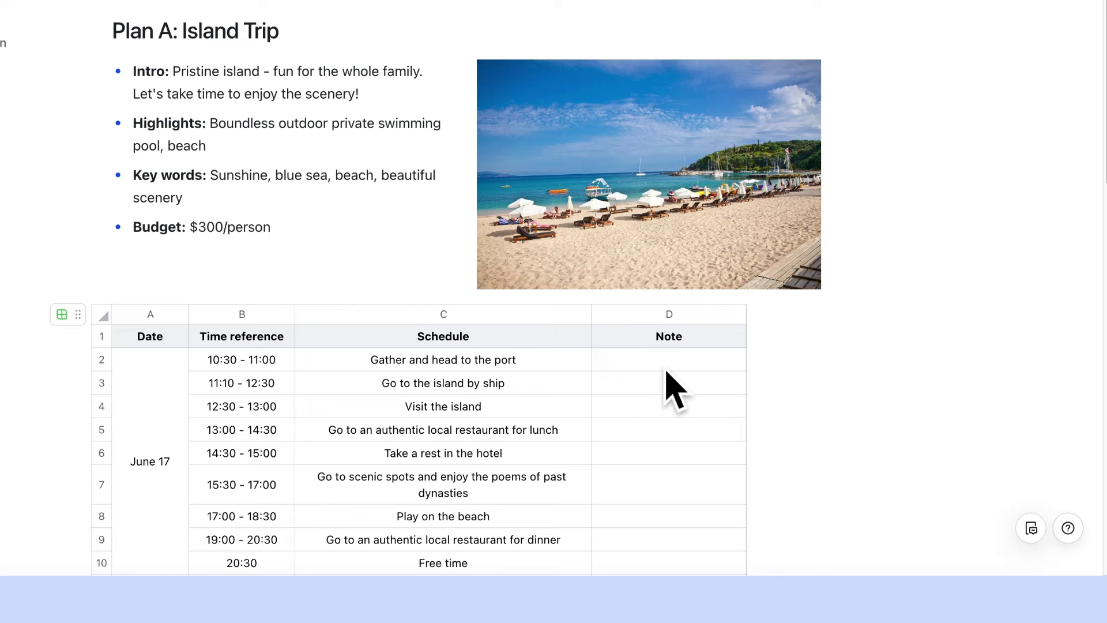
Mention the colleague in the schedule's Note cell D2
left_click(664, 368)
type("@")
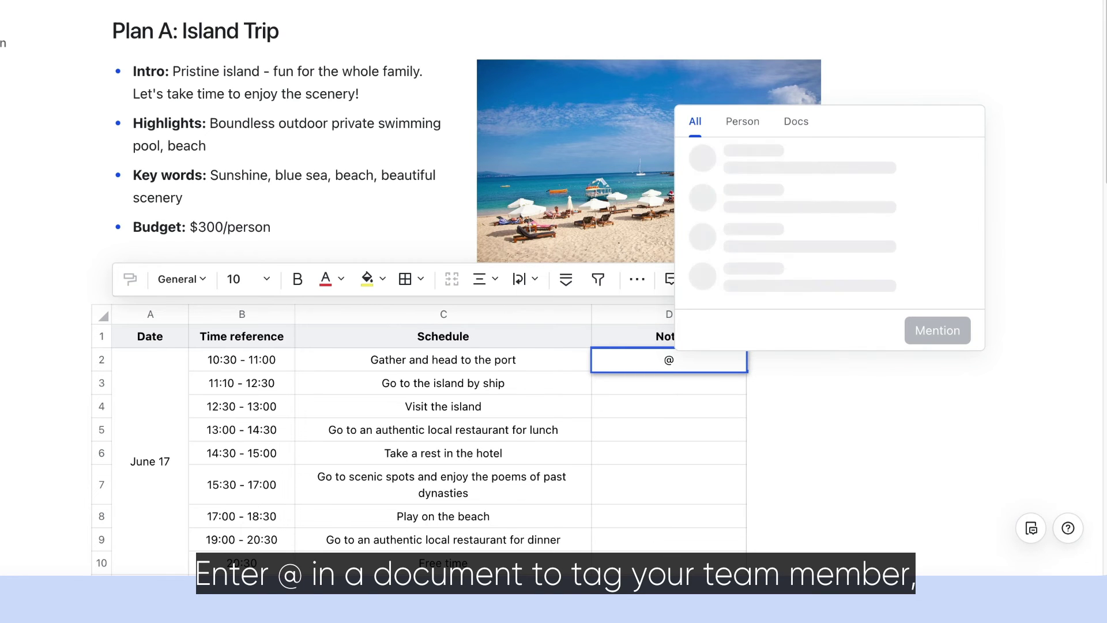
type("lucy")
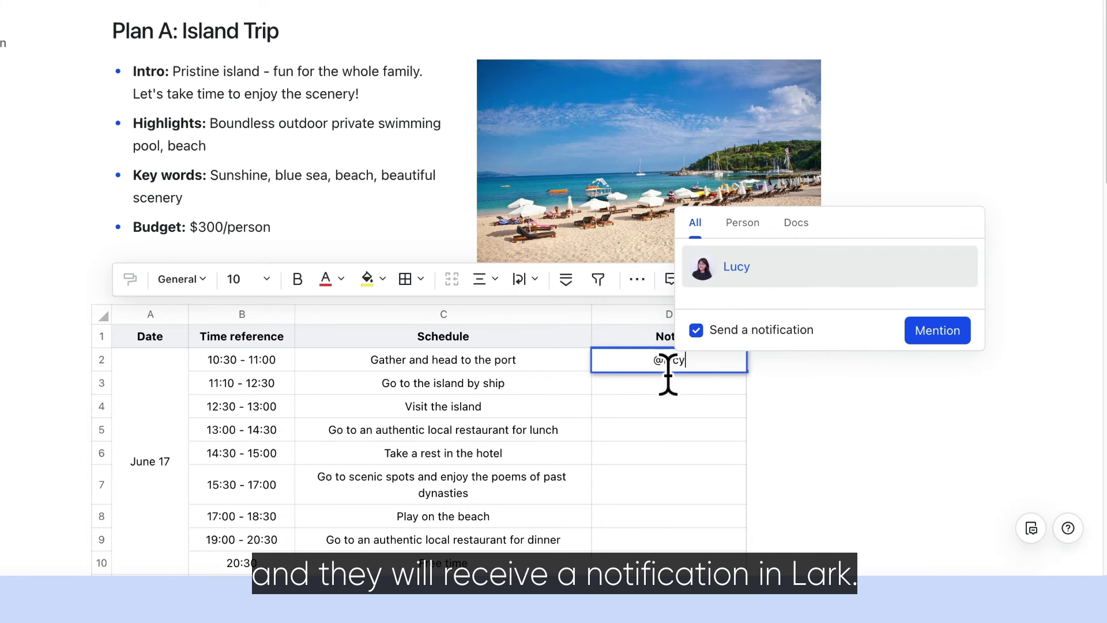
left_click(809, 283)
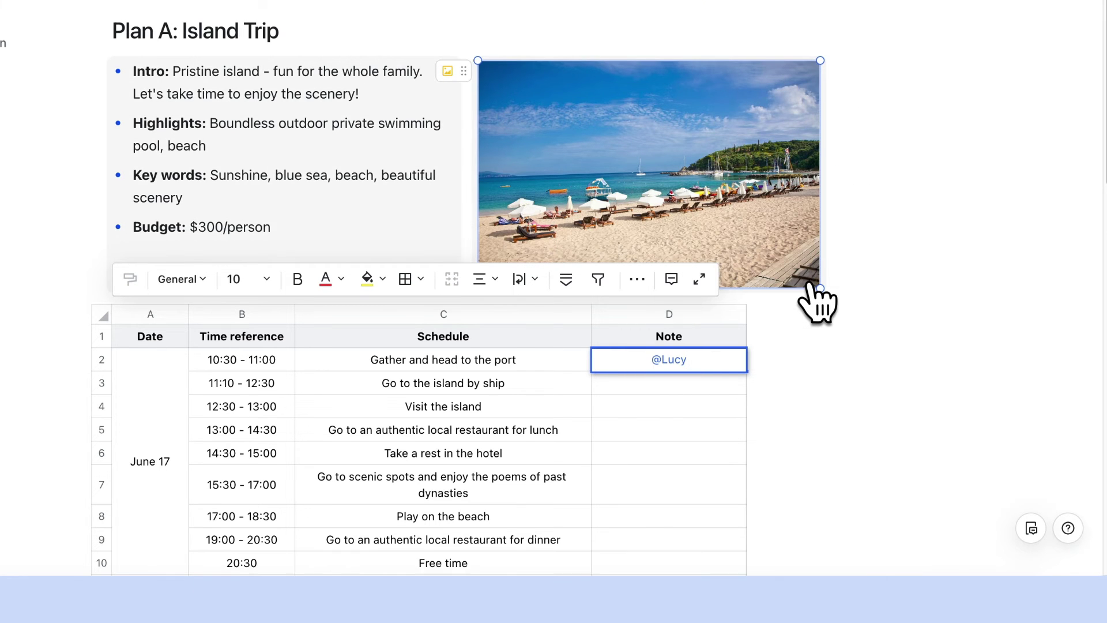
Insert a Pristine Island document link on the empty line below Budget
left_click(806, 364)
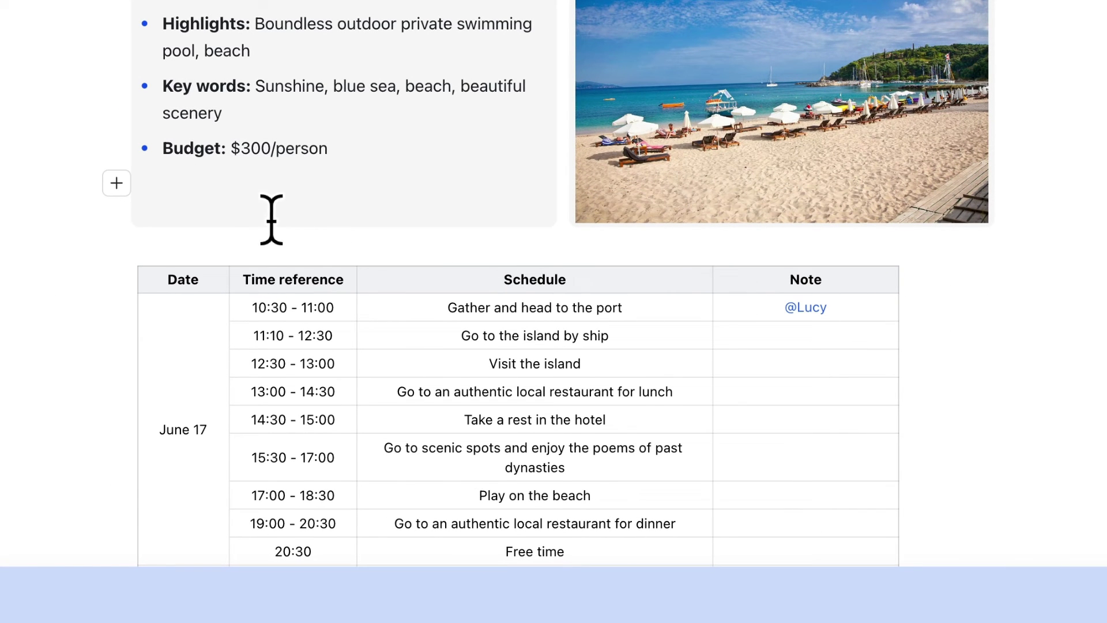
type("@")
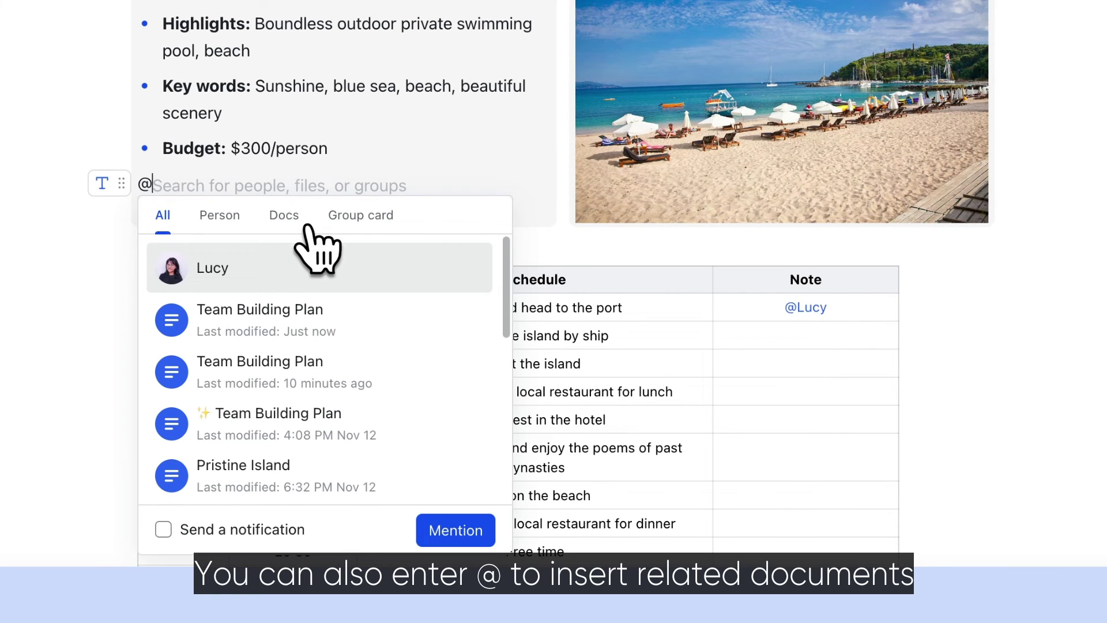
left_click(308, 231)
left_click(303, 430)
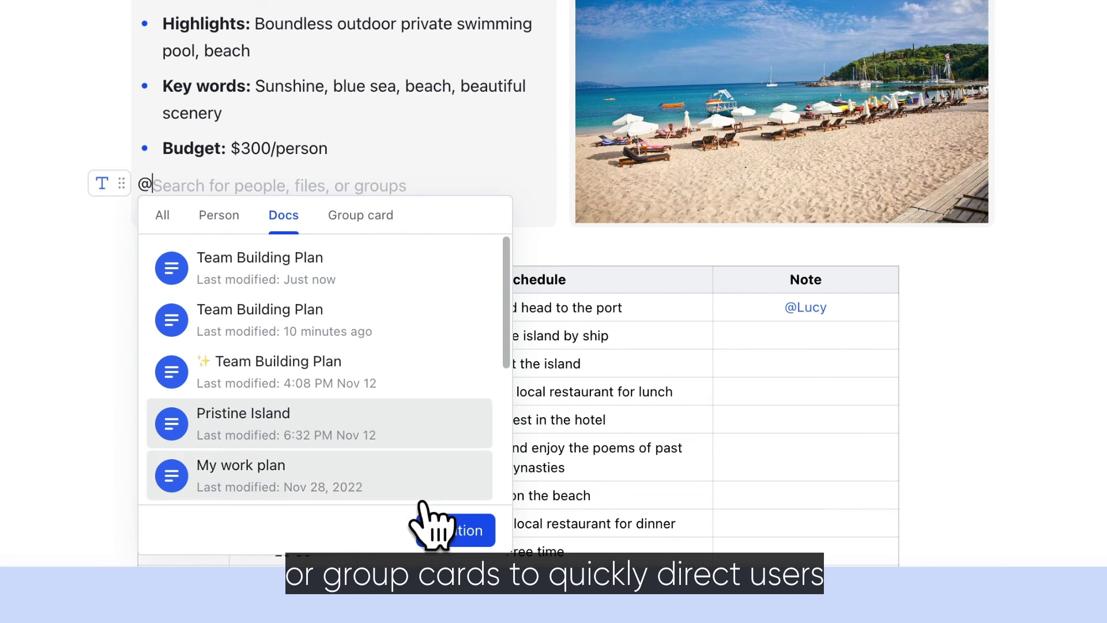
left_click(456, 531)
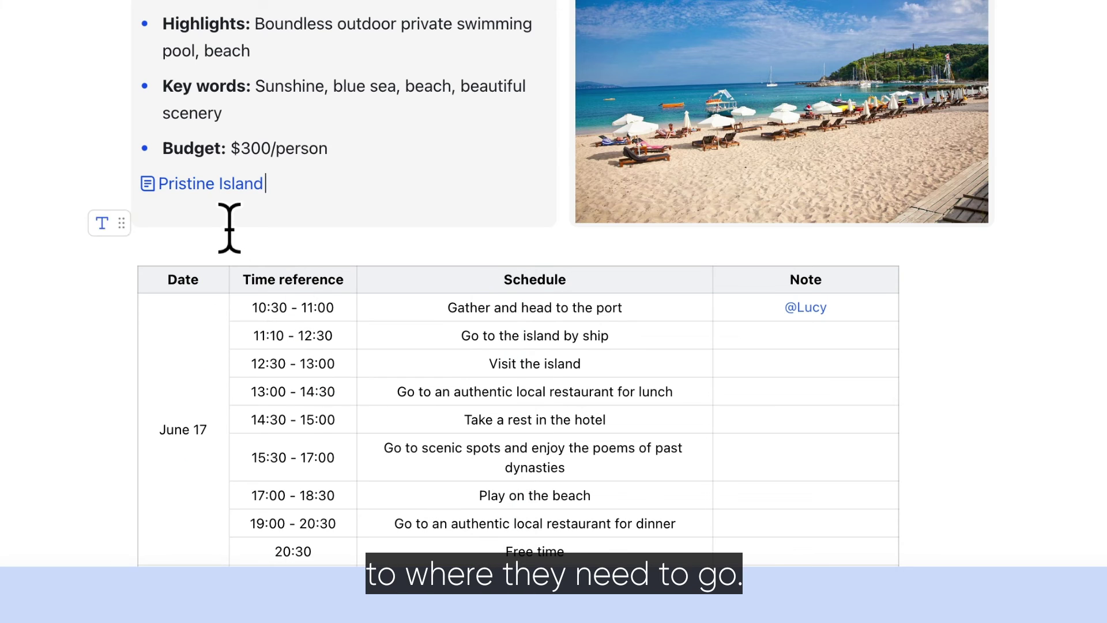
Add a Team Building group card on the next line
key("Return")
type("@")
left_click(359, 260)
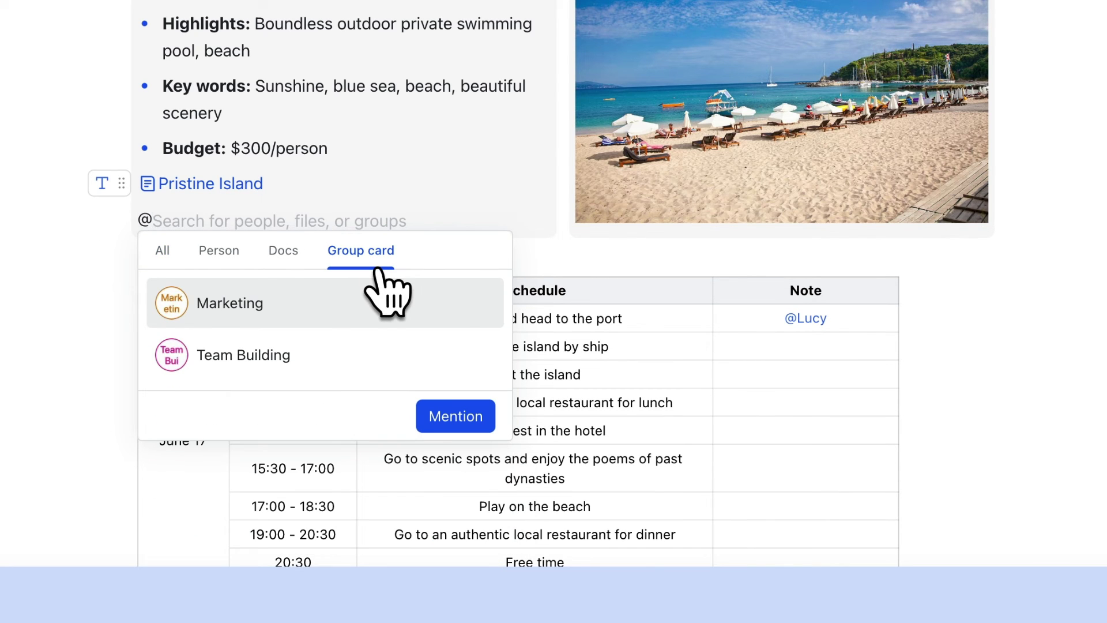
left_click(297, 375)
left_click(456, 416)
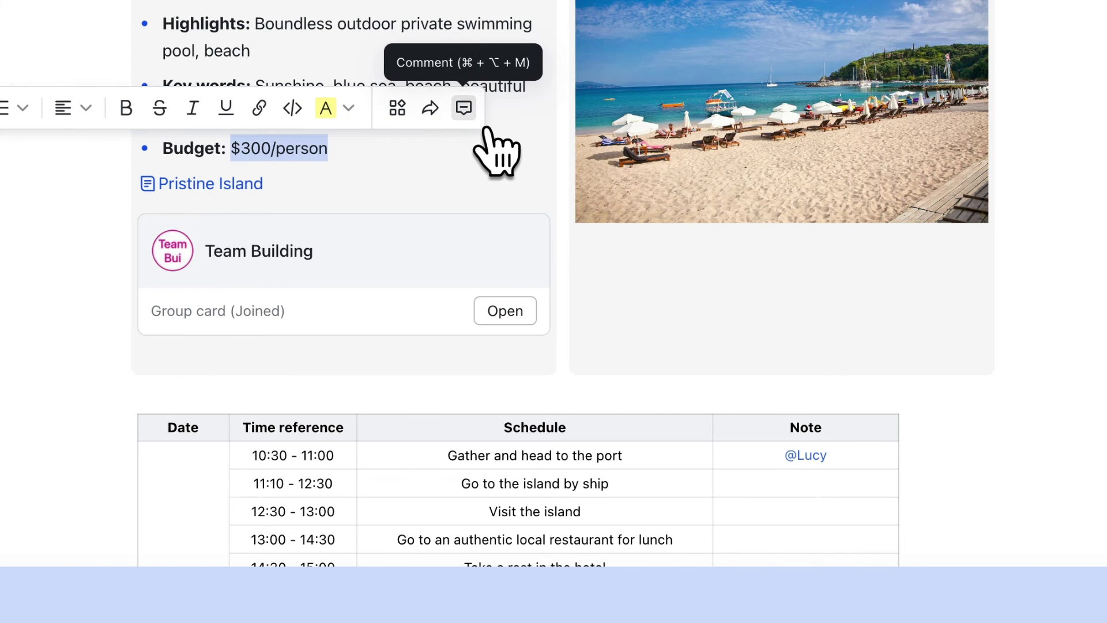
Comment 'Does this fee include insurance?' on the $300/person budget
left_click(465, 108)
type("Does this fee in")
type("clude insuran")
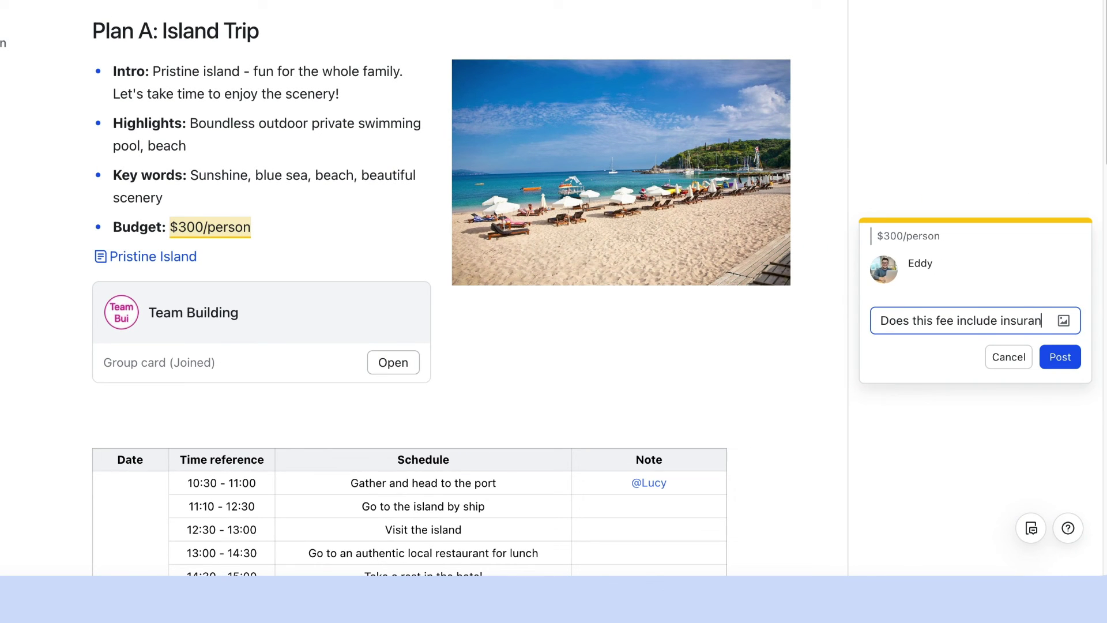
type("ce?")
key("Return")
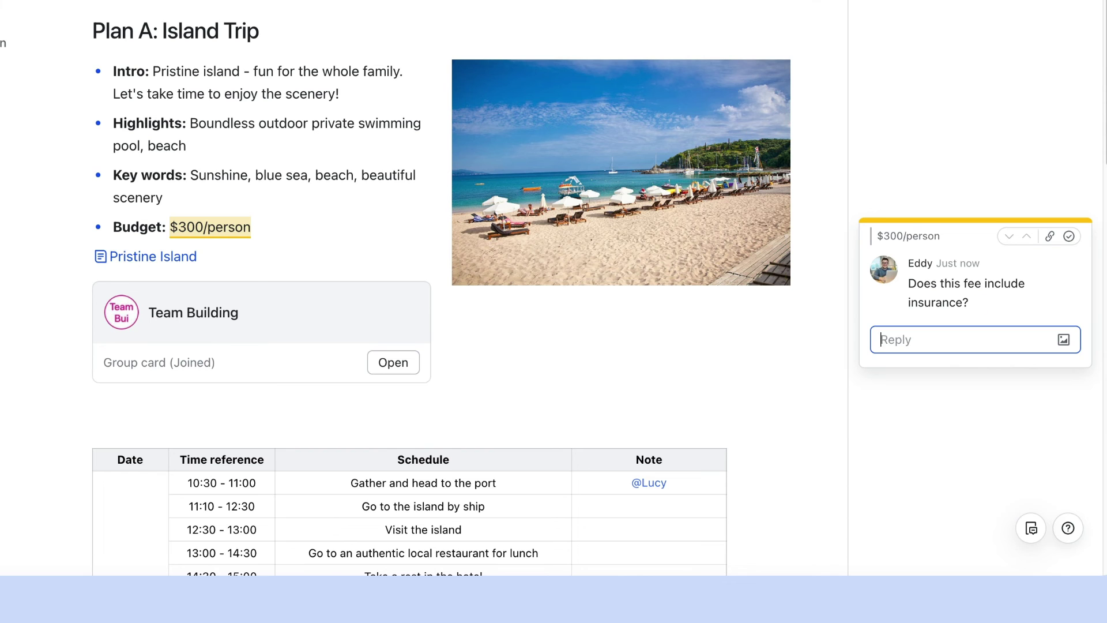
Post the whole-document comment 'Both plans are great!'
scroll(766, 420, "down", 20)
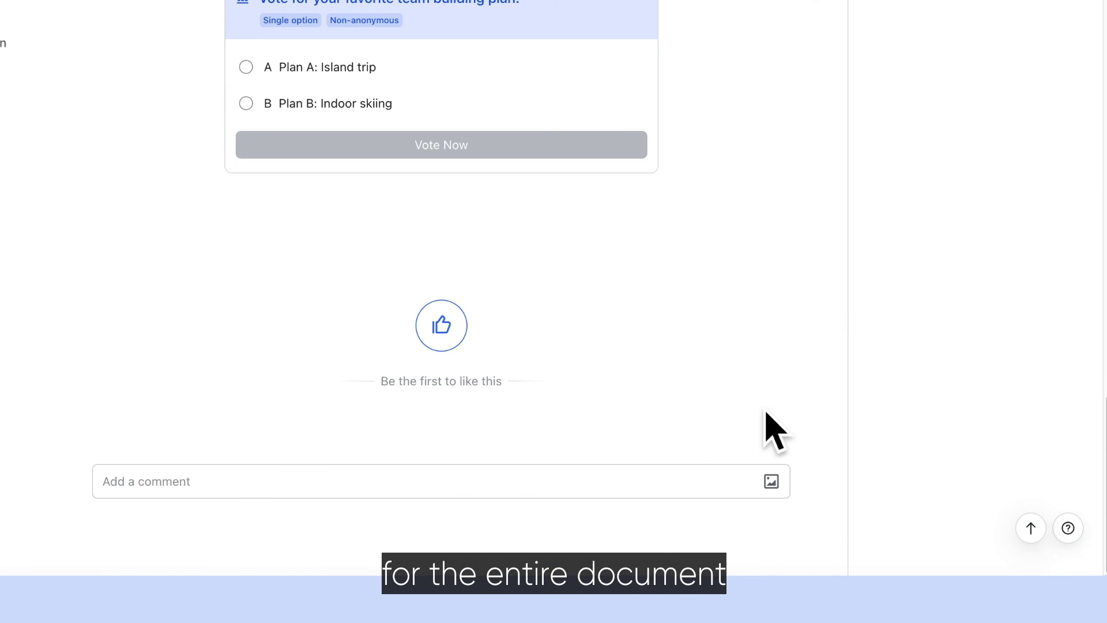
left_click(454, 471)
type("Both plans are great!")
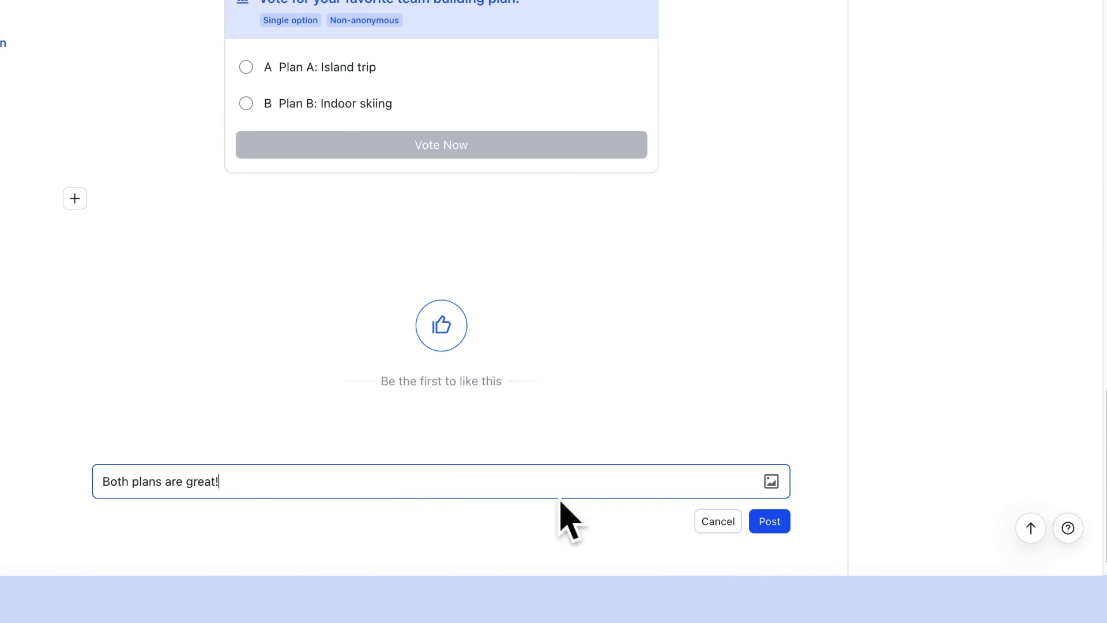
left_click(782, 529)
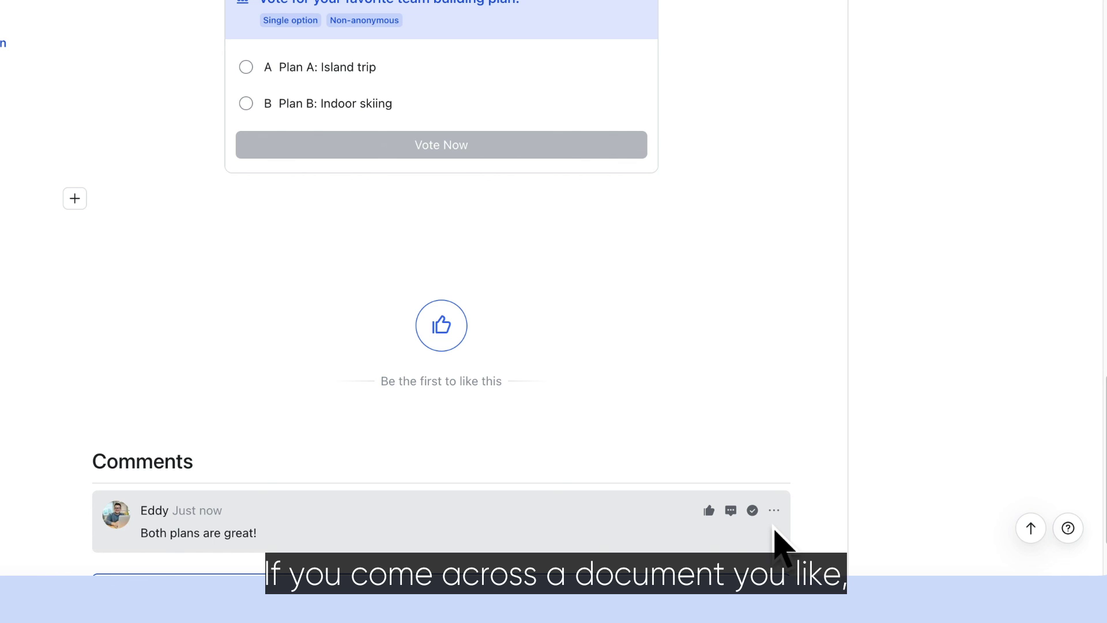